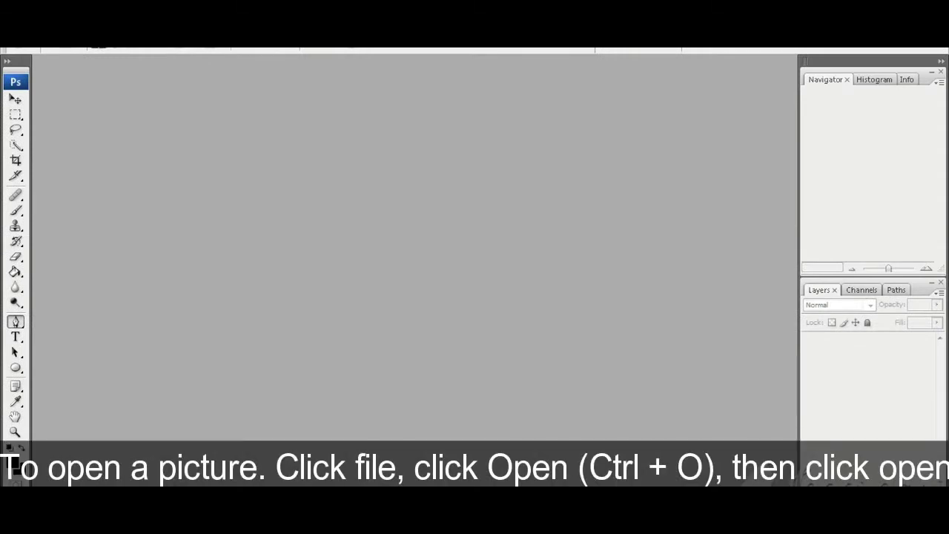
Open the grey apple logo picture and add two empty layers above its background.
{"action": "key", "text": "alt+f"}
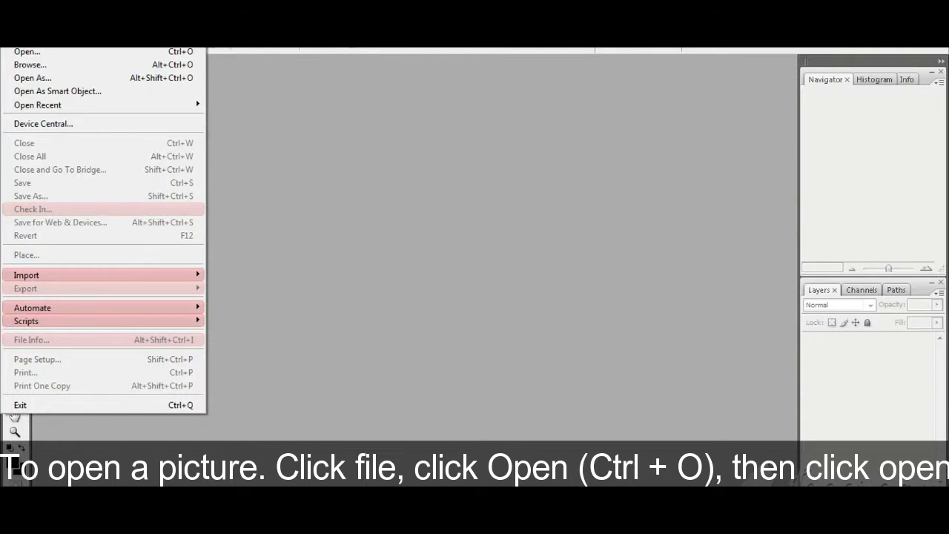
{"action": "left_click", "coordinate": [53, 53]}
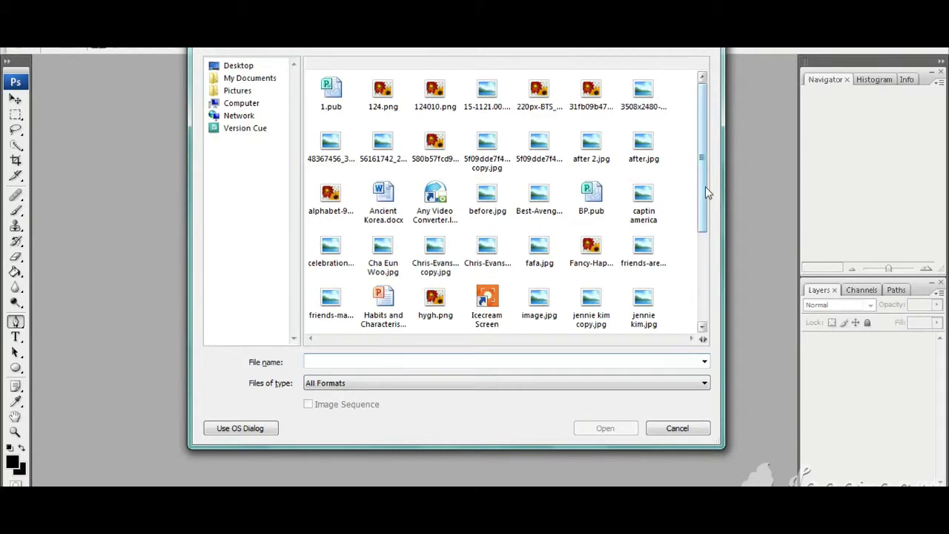
{"action": "left_click_drag", "start_coordinate": [708, 193], "coordinate": [705, 211]}
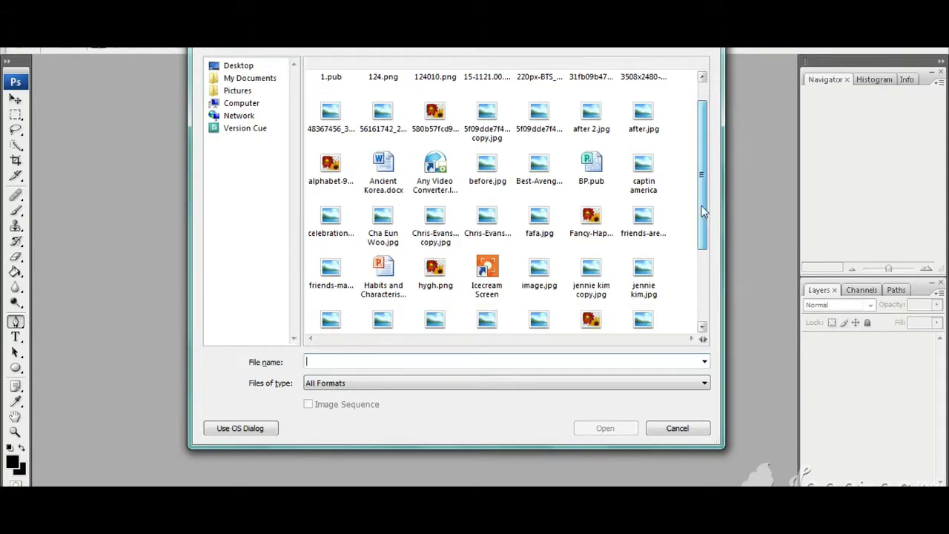
{"action": "left_click_drag", "start_coordinate": [704, 211], "coordinate": [705, 222]}
{"action": "left_click", "coordinate": [589, 313]}
{"action": "left_click", "coordinate": [606, 428]}
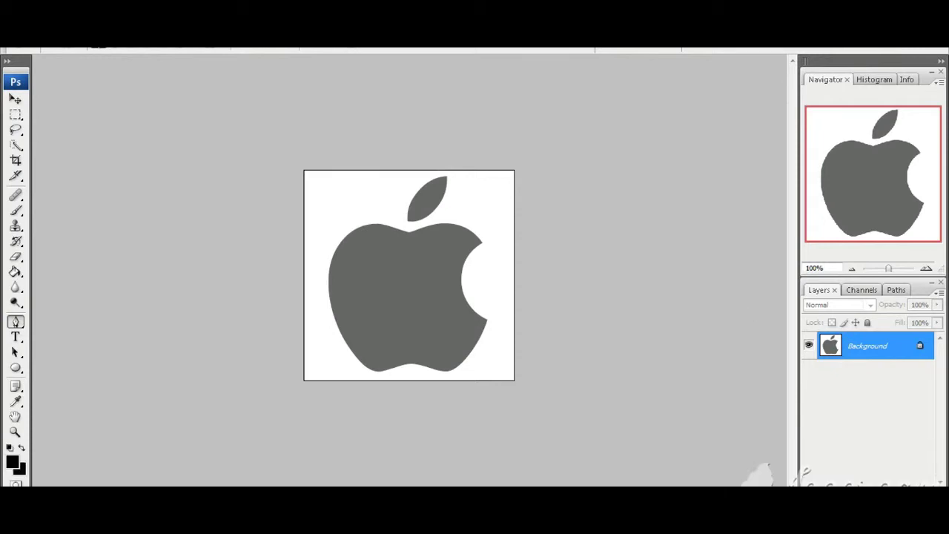
{"action": "key", "text": "ctrl+shift+alt+n"}
{"action": "key", "text": "ctrl+shift+alt+n"}
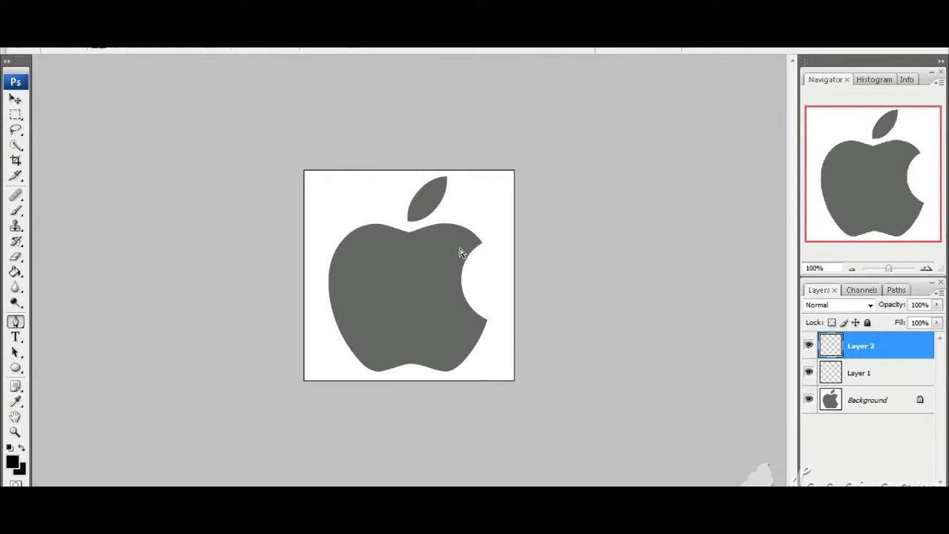
Start a Pen path at the upper tip of the apple's bite and trace along the top of the right lobe.
{"action": "left_click", "coordinate": [927, 270]}
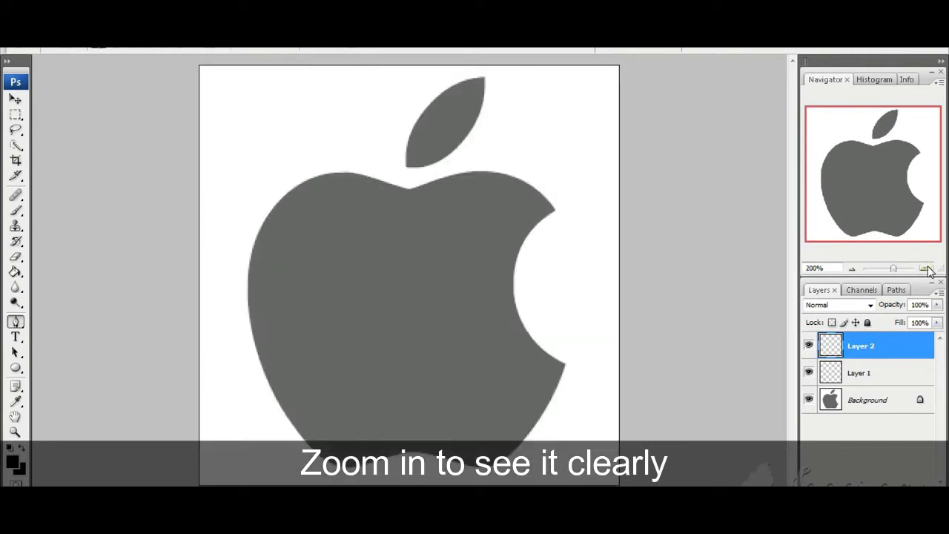
{"action": "left_click", "coordinate": [928, 270]}
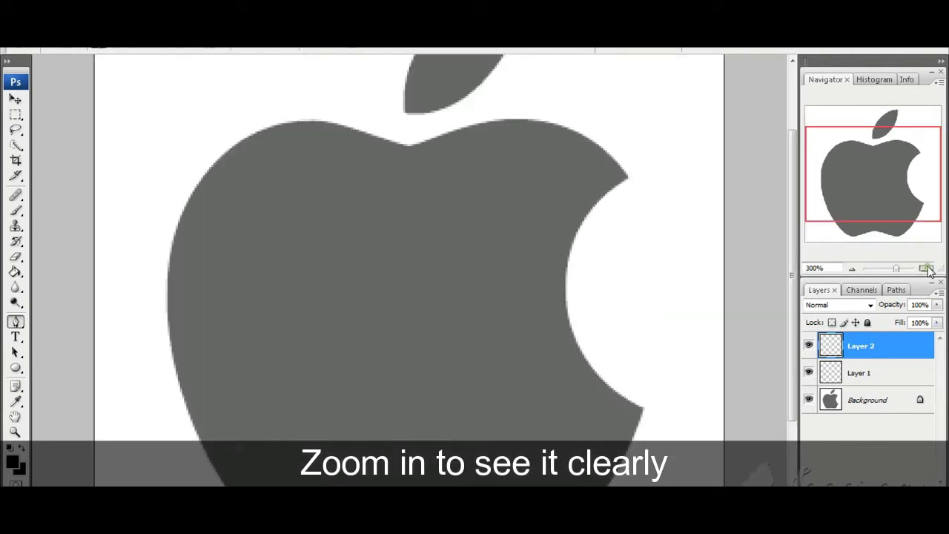
{"action": "left_click", "coordinate": [928, 270]}
{"action": "left_click", "coordinate": [927, 270]}
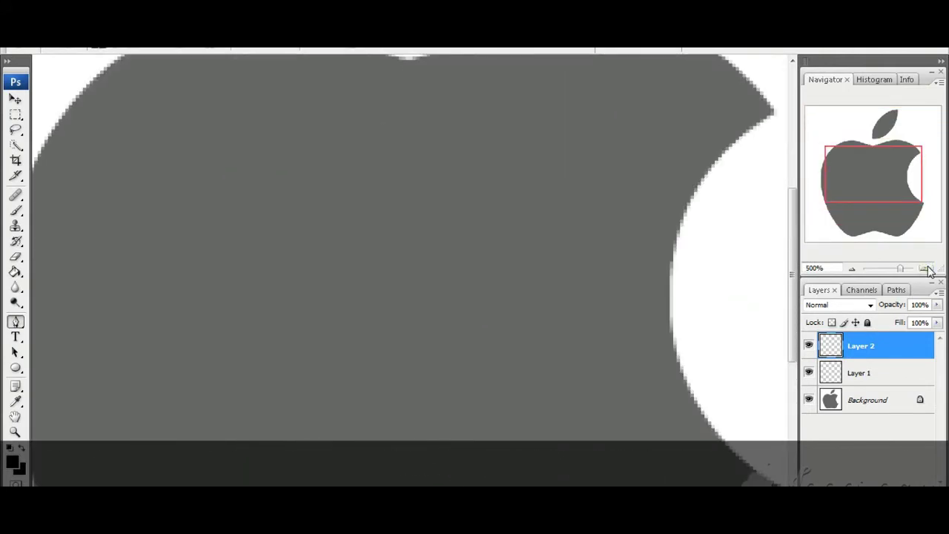
{"action": "left_click", "coordinate": [927, 270]}
{"action": "left_click", "coordinate": [927, 270]}
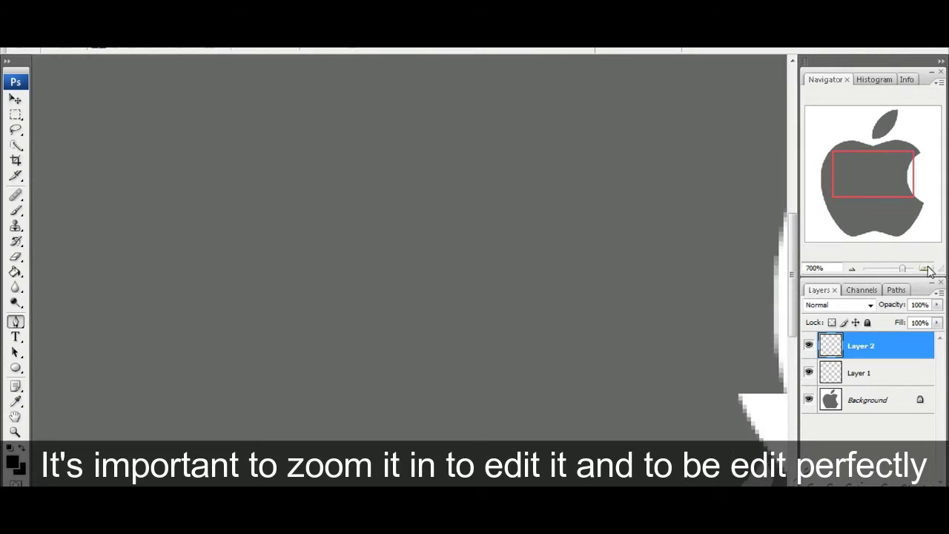
{"action": "left_click", "coordinate": [927, 270]}
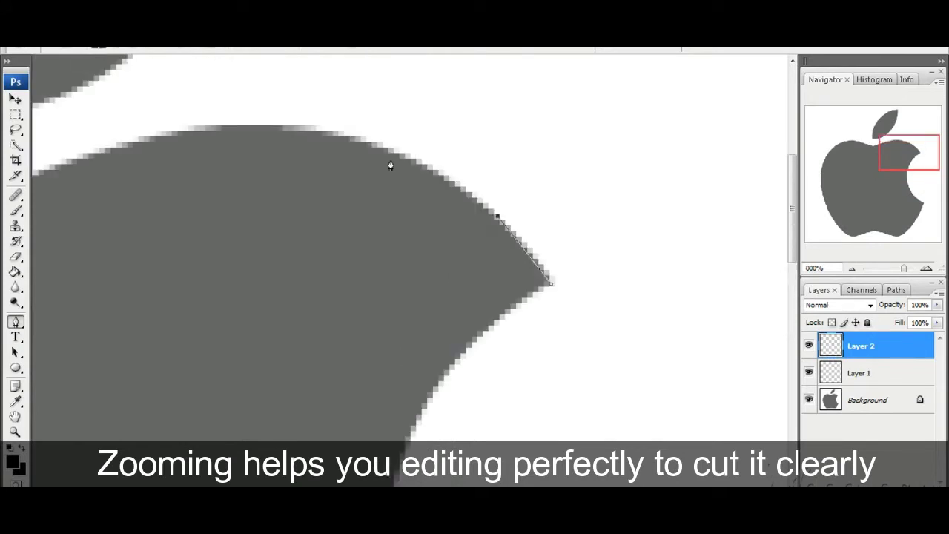
{"action": "left_click", "coordinate": [391, 152]}
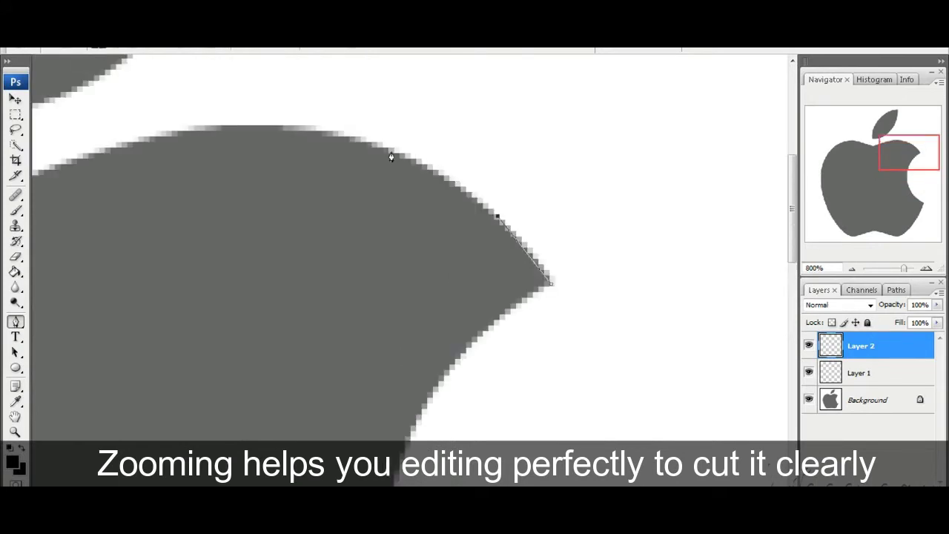
{"action": "left_click", "coordinate": [345, 136]}
{"action": "left_click", "coordinate": [276, 128]}
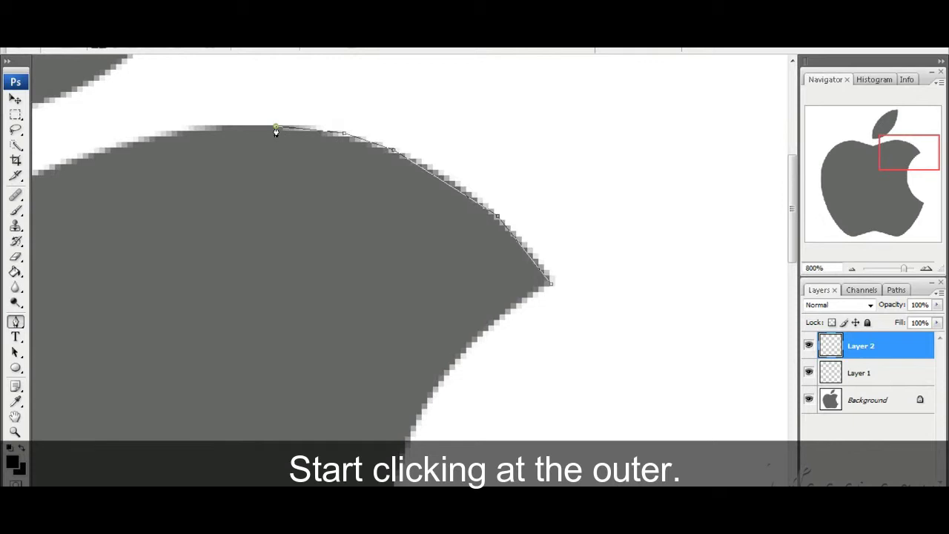
{"action": "left_click", "coordinate": [219, 129]}
{"action": "left_click", "coordinate": [173, 131]}
{"action": "left_click", "coordinate": [118, 144]}
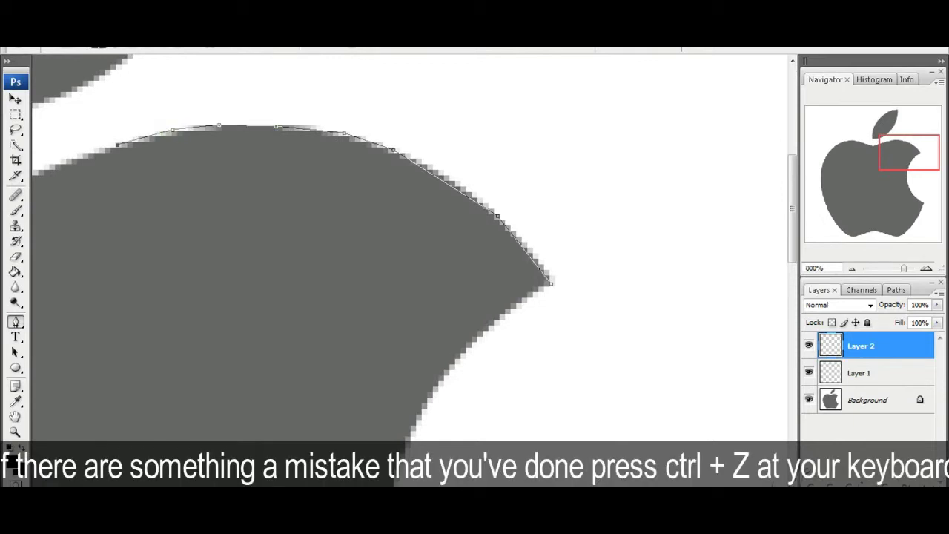
Continue the Pen path through the apple's top notch and over the crest of the left lobe.
{"action": "scroll", "coordinate": [534, 178], "scroll_direction": "left", "scroll_amount": 5}
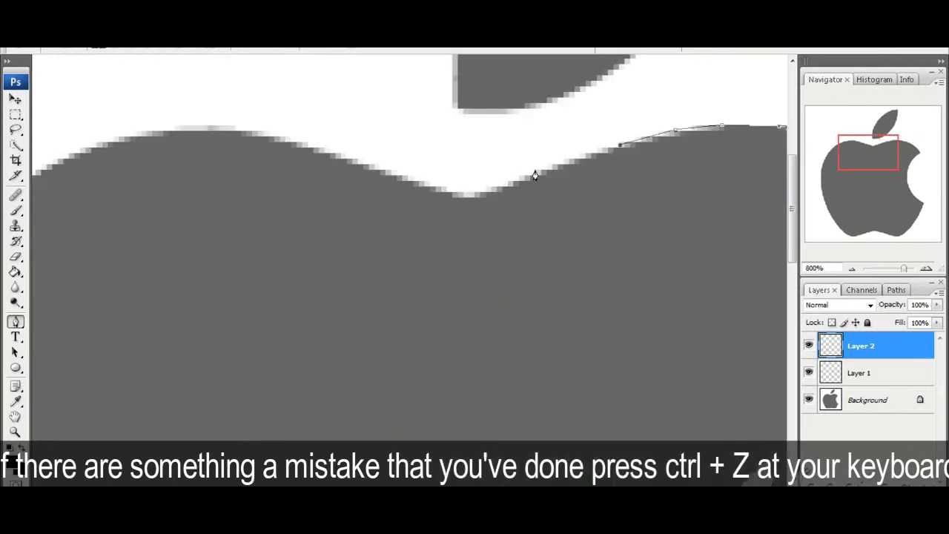
{"action": "left_click", "coordinate": [535, 181]}
{"action": "left_click", "coordinate": [484, 193]}
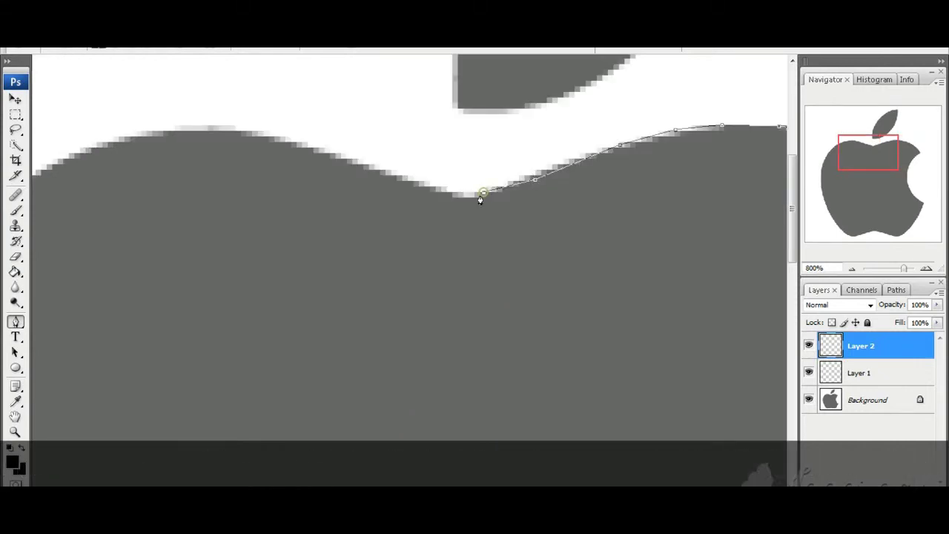
{"action": "left_click", "coordinate": [458, 198]}
{"action": "left_click", "coordinate": [411, 183]}
{"action": "left_click", "coordinate": [354, 163]}
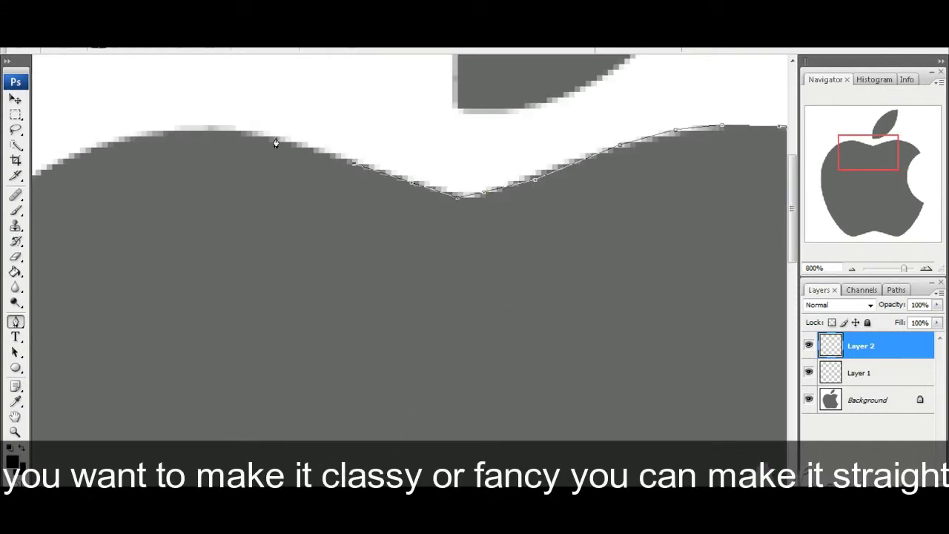
{"action": "left_click", "coordinate": [273, 139]}
{"action": "left_click", "coordinate": [204, 128]}
{"action": "left_click", "coordinate": [146, 137]}
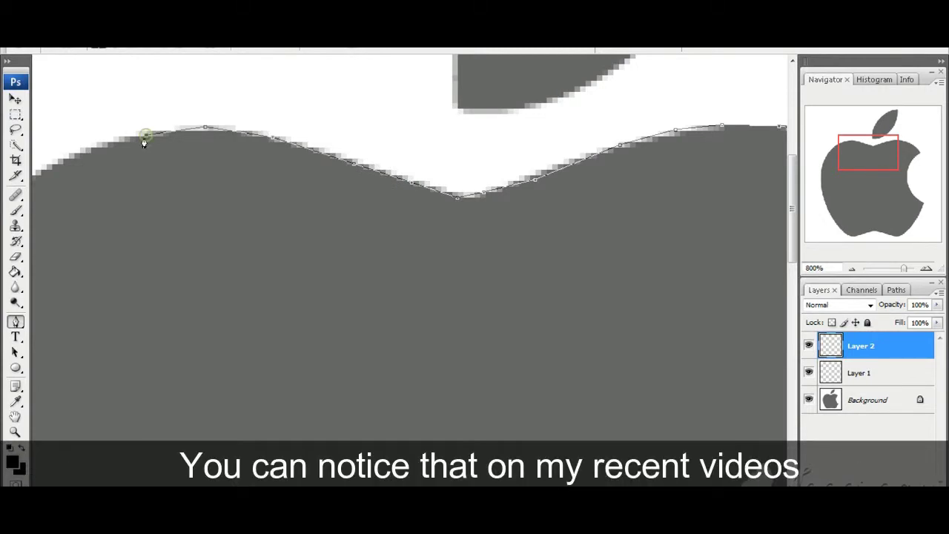
Trace the Pen path around the apple's upper-left shoulder onto its left side.
{"action": "scroll", "coordinate": [281, 306], "scroll_direction": "left", "scroll_amount": 3}
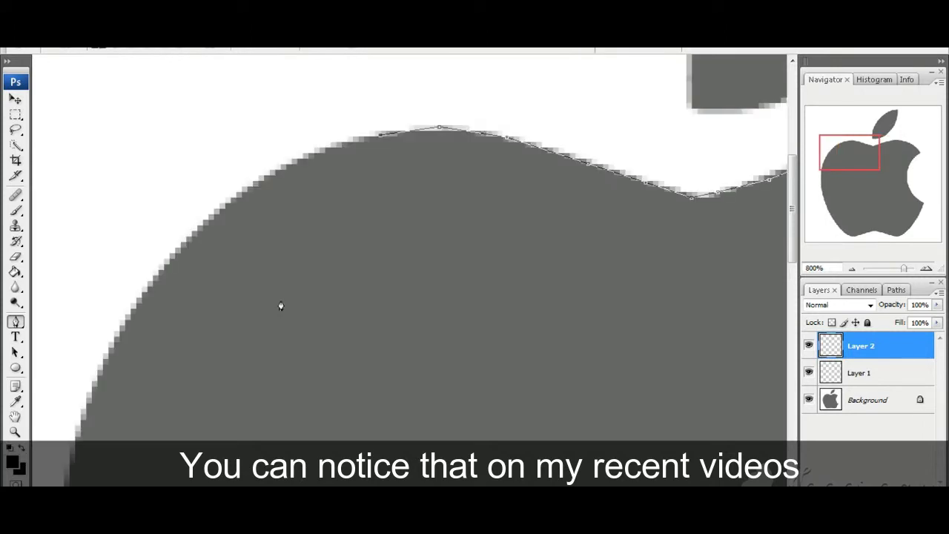
{"action": "left_click", "coordinate": [299, 160]}
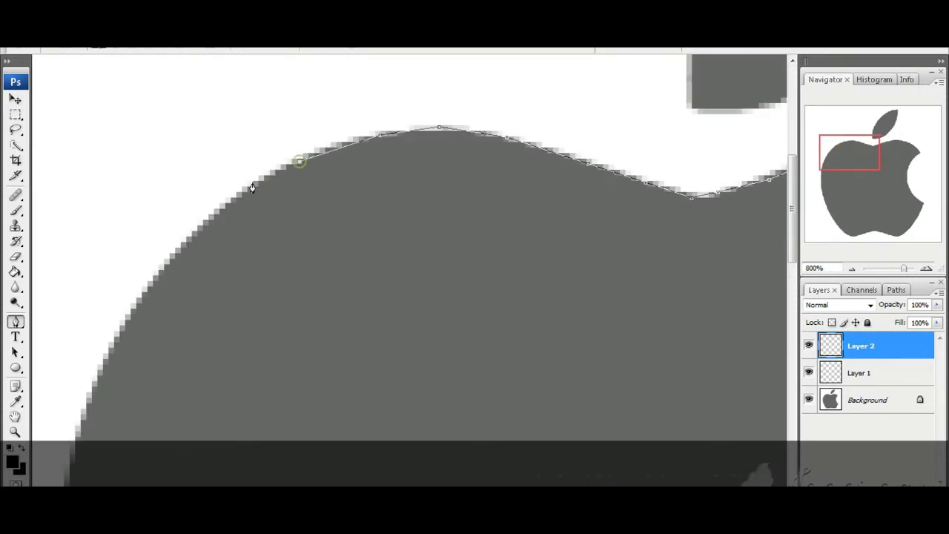
{"action": "left_click", "coordinate": [223, 201]}
{"action": "left_click", "coordinate": [156, 275]}
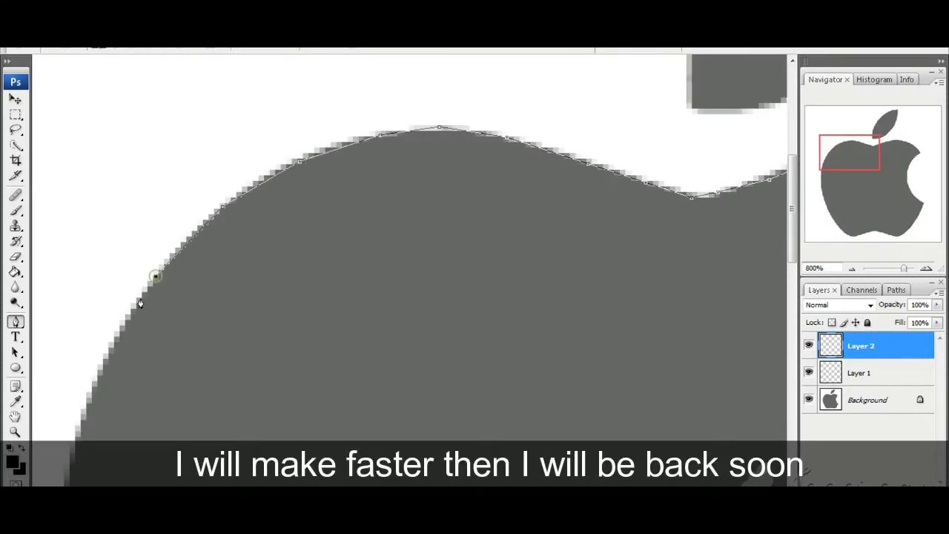
{"action": "left_click", "coordinate": [121, 324]}
{"action": "scroll", "coordinate": [104, 308], "scroll_direction": "down", "scroll_amount": 1}
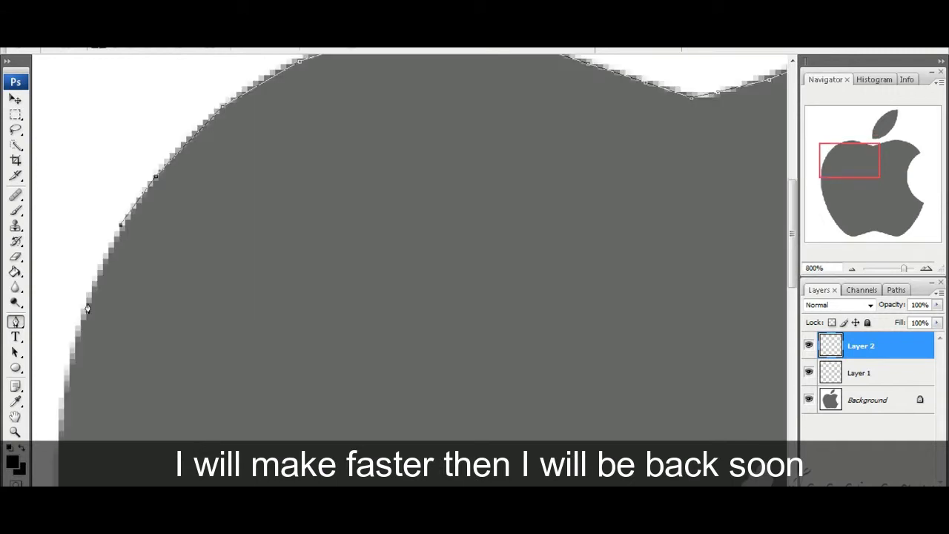
{"action": "left_click", "coordinate": [87, 301]}
{"action": "left_click", "coordinate": [68, 371]}
Extend the Pen path down the apple's left side with closely spaced anchor points following the curve.
{"action": "scroll", "coordinate": [55, 393], "scroll_direction": "down", "scroll_amount": 2}
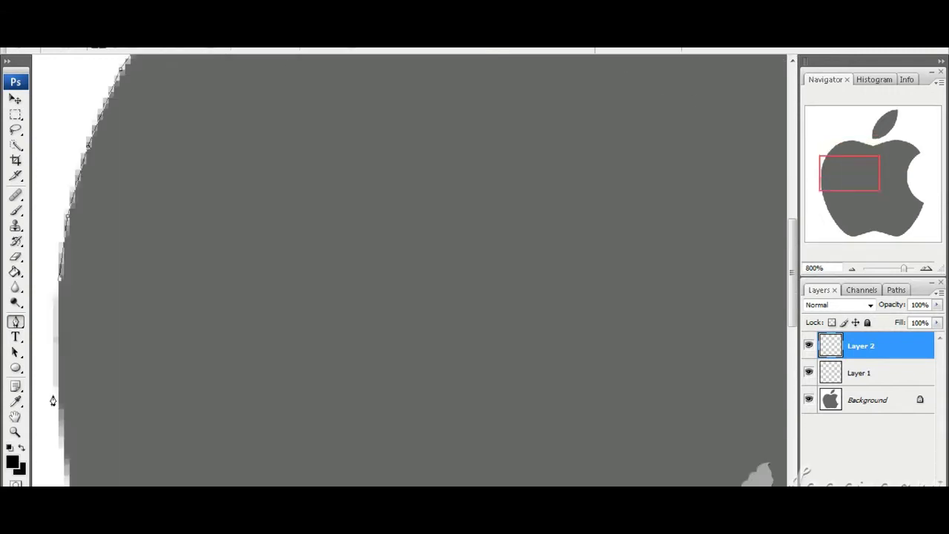
{"action": "left_click", "coordinate": [58, 406]}
{"action": "left_click", "coordinate": [64, 465]}
{"action": "scroll", "coordinate": [64, 465], "scroll_direction": "down", "scroll_amount": 1}
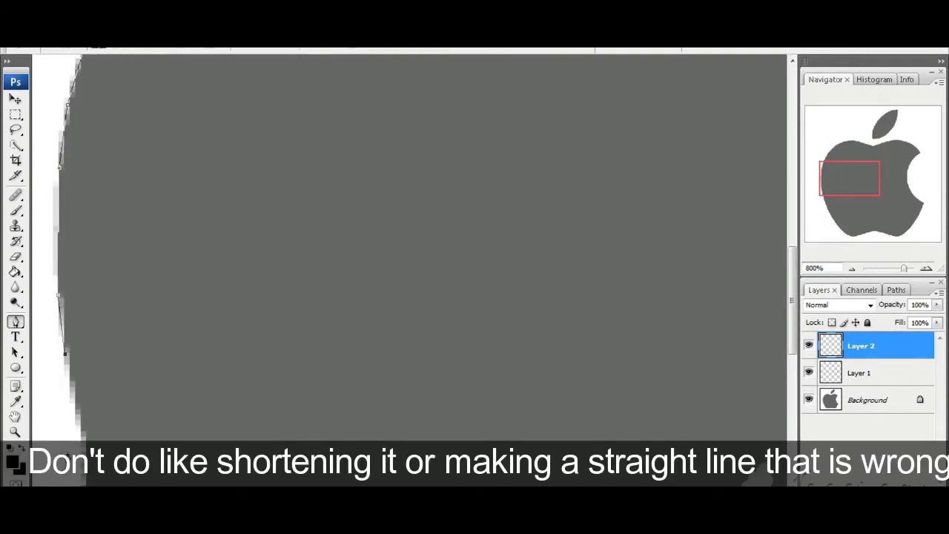
{"action": "scroll", "coordinate": [90, 417], "scroll_direction": "down", "scroll_amount": 2}
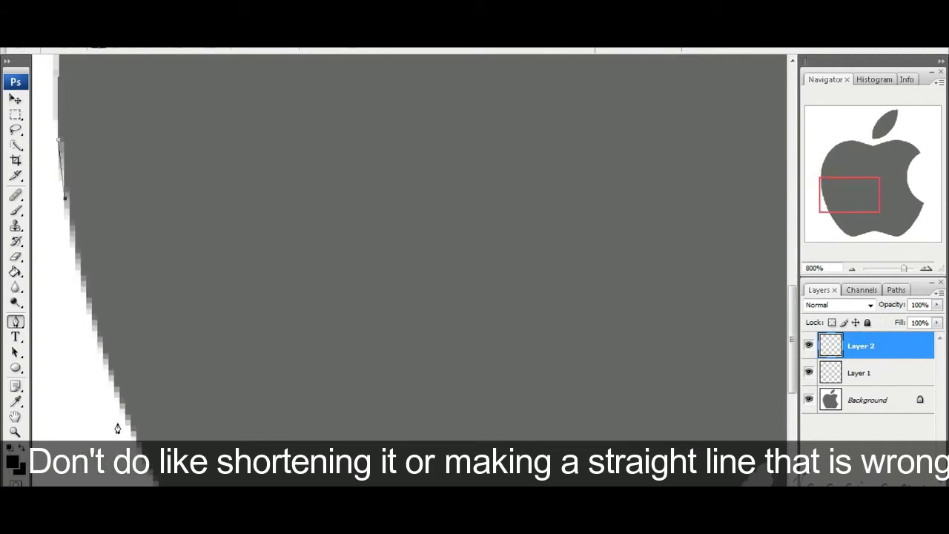
{"action": "left_click", "coordinate": [80, 277]}
{"action": "left_click", "coordinate": [111, 370]}
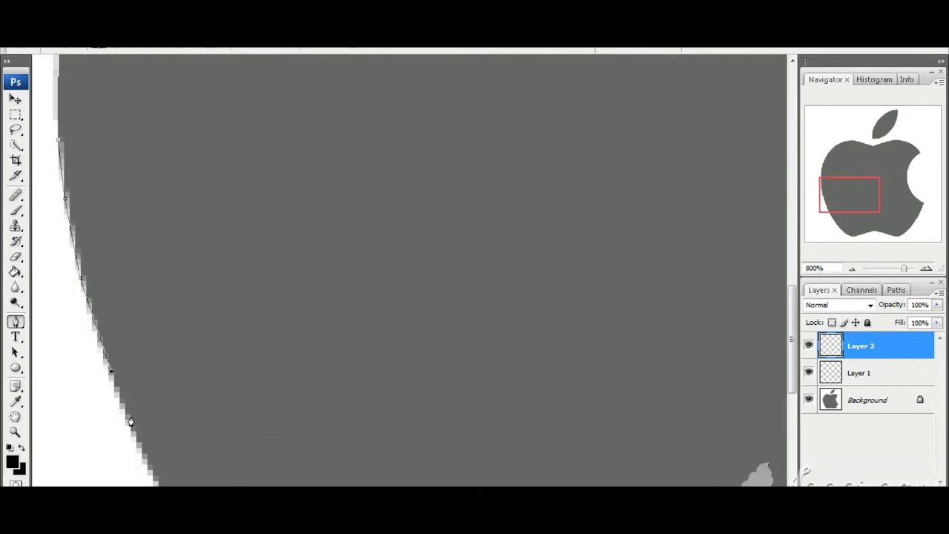
Trace the Pen path along the apple's lower-left edge and around the bottom of the left lobe.
{"action": "scroll", "coordinate": [130, 422], "scroll_direction": "down", "scroll_amount": 2}
{"action": "left_click", "coordinate": [239, 463]}
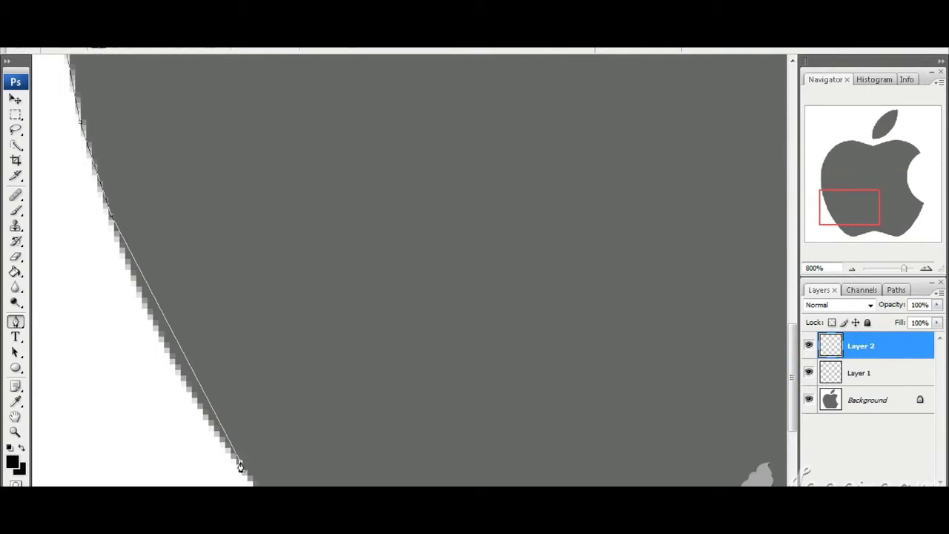
{"action": "scroll", "coordinate": [204, 426], "scroll_direction": "down", "scroll_amount": 2}
{"action": "left_click", "coordinate": [407, 472]}
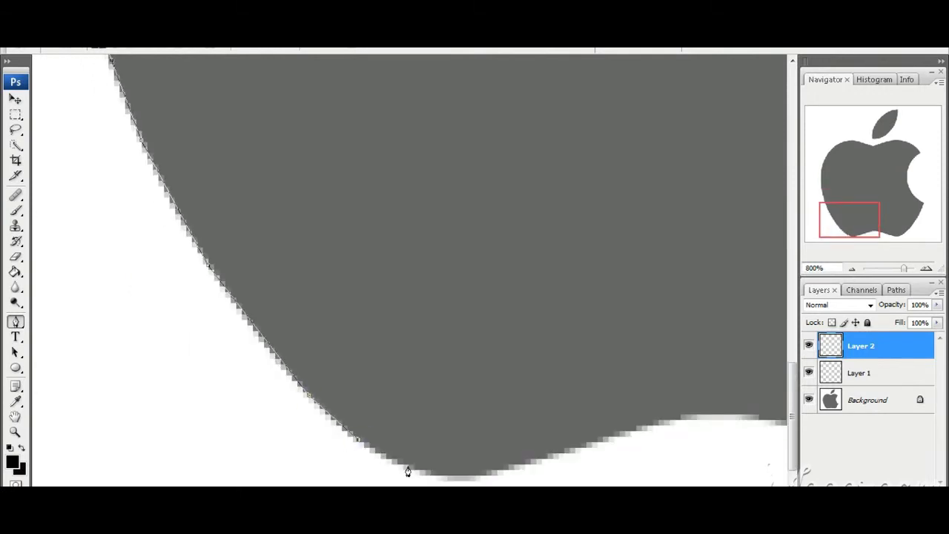
{"action": "left_click", "coordinate": [460, 474]}
{"action": "left_click", "coordinate": [509, 471]}
{"action": "left_click", "coordinate": [540, 457]}
Continue the Pen path over the notch in the apple's bottom edge toward the right lobe.
{"action": "scroll", "coordinate": [540, 457], "scroll_direction": "right", "scroll_amount": 3}
{"action": "left_click", "coordinate": [387, 437]}
{"action": "left_click", "coordinate": [441, 421]}
{"action": "left_click", "coordinate": [470, 418]}
{"action": "left_click", "coordinate": [526, 418]}
{"action": "left_click", "coordinate": [561, 425]}
{"action": "left_click", "coordinate": [644, 450]}
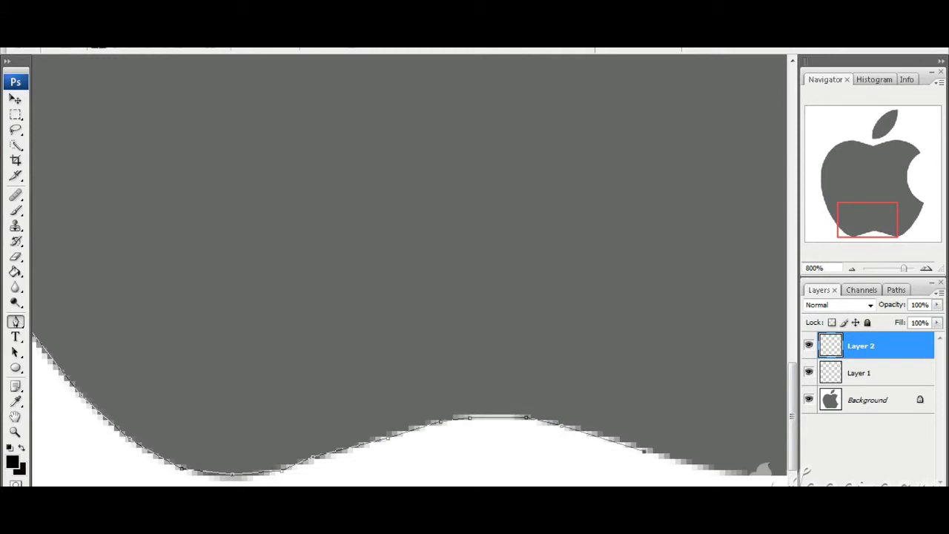
Trace the Pen path around the bottom of the apple's lower-right lobe.
{"action": "scroll", "coordinate": [644, 450], "scroll_direction": "right", "scroll_amount": 4}
{"action": "left_click", "coordinate": [388, 468]}
{"action": "left_click", "coordinate": [441, 472]}
{"action": "left_click", "coordinate": [483, 468]}
{"action": "left_click", "coordinate": [541, 437]}
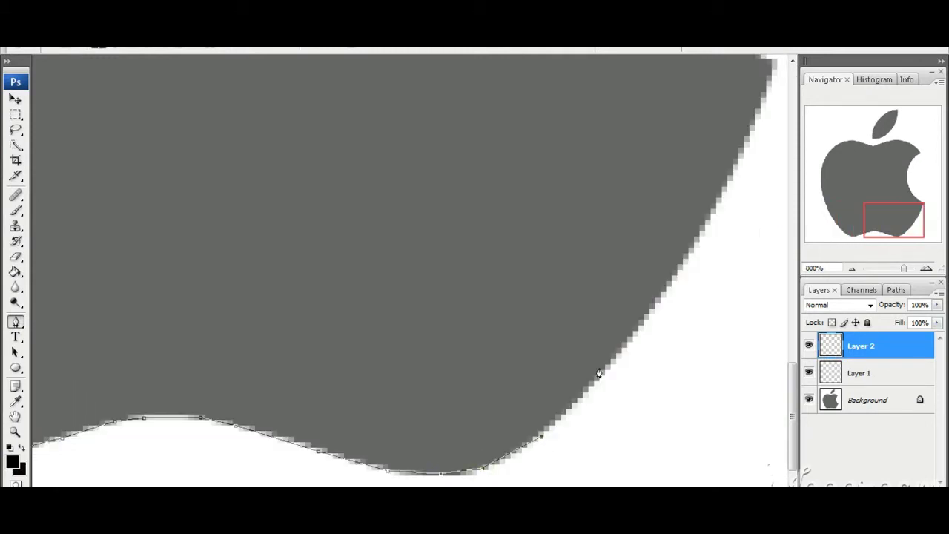
Extend the Pen path up the apple's lower-right edge to the lower tip of the bite.
{"action": "left_click", "coordinate": [598, 373]}
{"action": "scroll", "coordinate": [536, 206], "scroll_direction": "right", "scroll_amount": 2}
{"action": "left_click", "coordinate": [504, 271]}
{"action": "left_click", "coordinate": [549, 199]}
{"action": "scroll", "coordinate": [599, 205], "scroll_direction": "up", "scroll_amount": 2}
{"action": "left_click", "coordinate": [596, 194]}
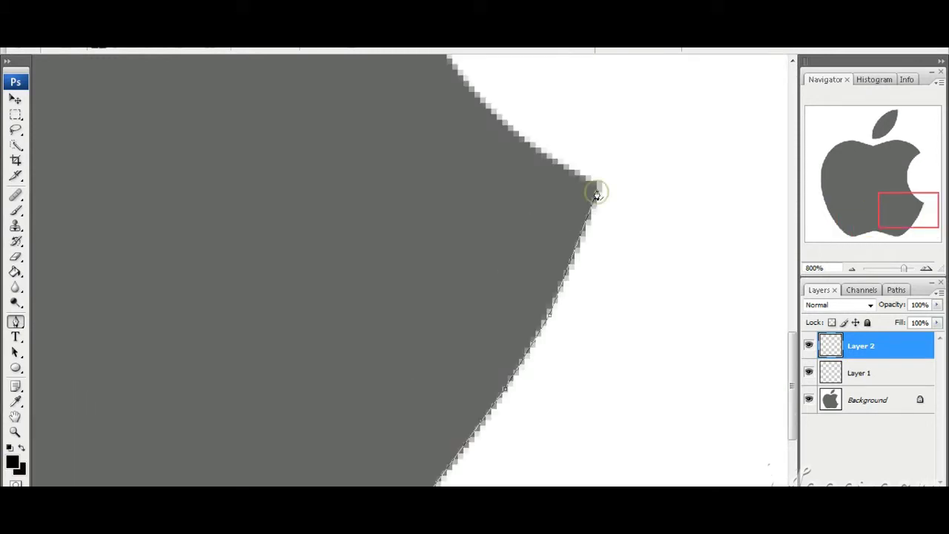
Trace the Pen path from the bite's lower tip along the lower half of its inner curve.
{"action": "scroll", "coordinate": [596, 195], "scroll_direction": "up", "scroll_amount": 2}
{"action": "left_click", "coordinate": [540, 270]}
{"action": "left_click", "coordinate": [486, 242]}
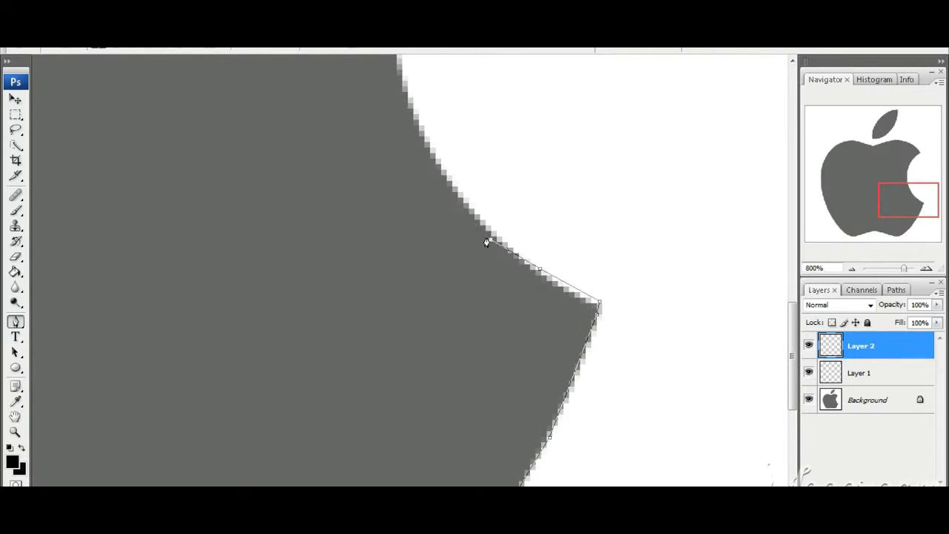
{"action": "left_click", "coordinate": [443, 160]}
{"action": "scroll", "coordinate": [441, 163], "scroll_direction": "up", "scroll_amount": 3}
{"action": "left_click", "coordinate": [410, 255]}
{"action": "left_click", "coordinate": [396, 190]}
{"action": "left_click", "coordinate": [389, 89]}
Trace the upper half of the bite's curve and close the Pen path at its starting anchor point.
{"action": "scroll", "coordinate": [390, 89], "scroll_direction": "up", "scroll_amount": 3}
{"action": "left_click", "coordinate": [425, 163]}
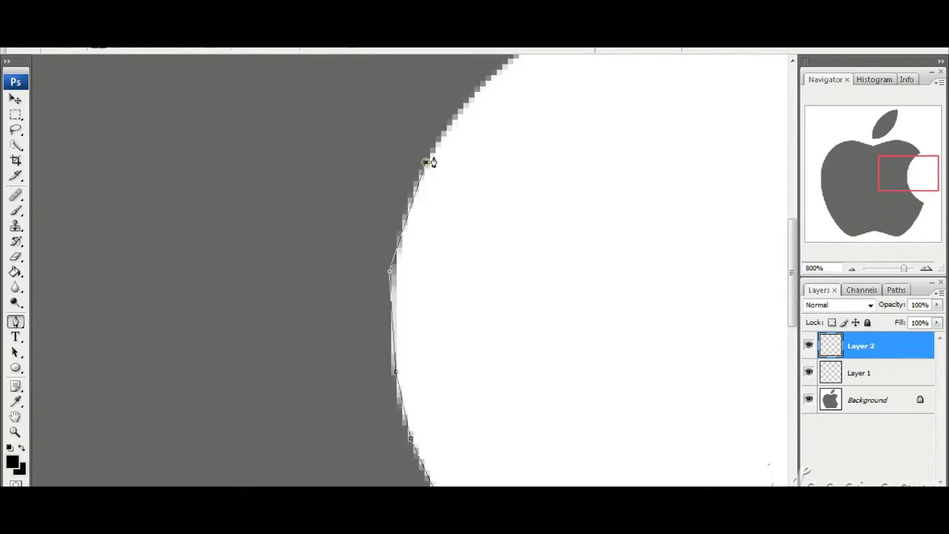
{"action": "left_click", "coordinate": [453, 124]}
{"action": "scroll", "coordinate": [454, 124], "scroll_direction": "up", "scroll_amount": 3}
{"action": "left_click", "coordinate": [512, 197]}
{"action": "left_click", "coordinate": [557, 175]}
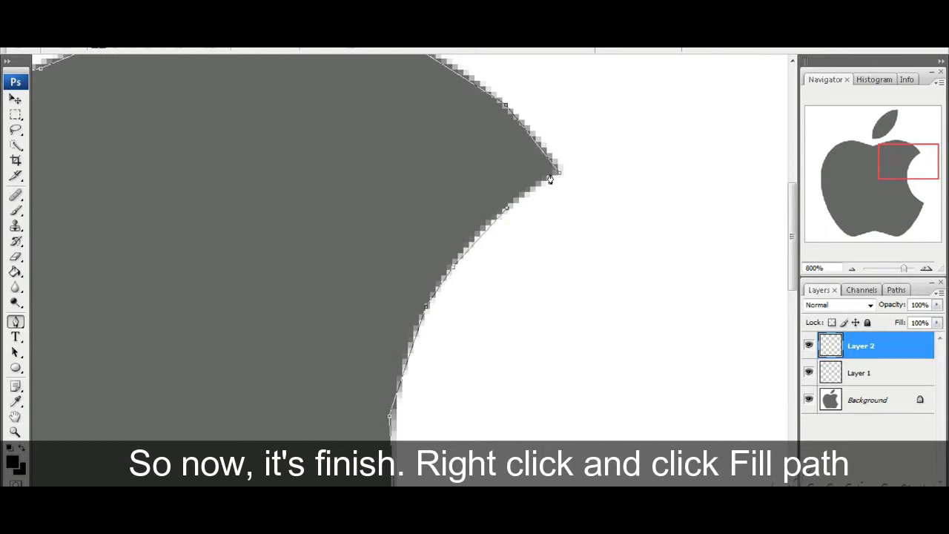
Fill the closed apple body path on Layer 2 with the black foreground color.
{"action": "right_click", "coordinate": [488, 186]}
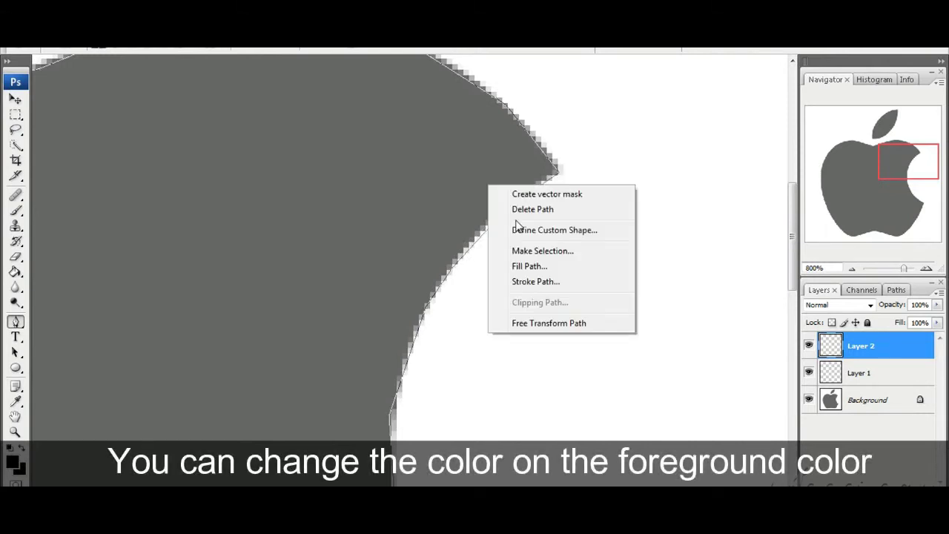
{"action": "left_click", "coordinate": [530, 266]}
{"action": "left_click", "coordinate": [574, 130]}
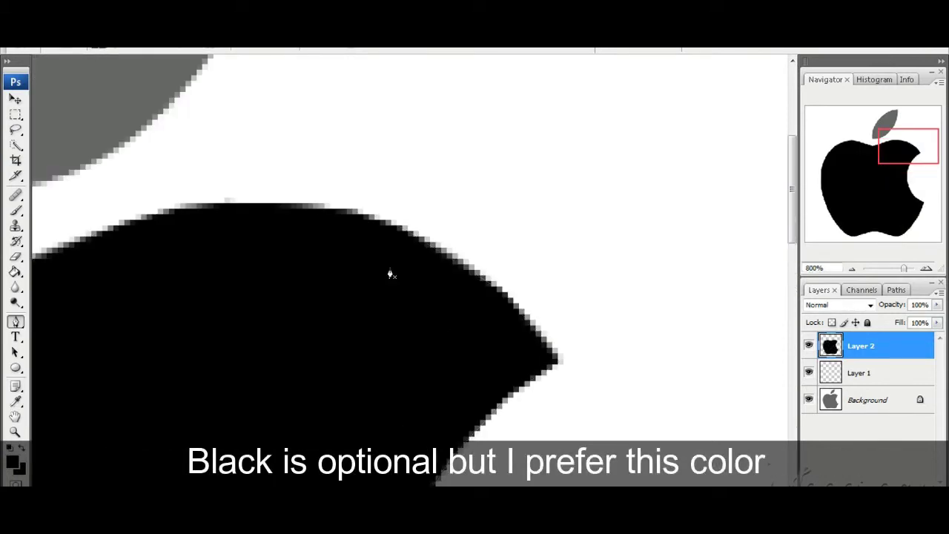
Start a Pen path at the leaf's upper tip and trace the upper half of its right edge.
{"action": "scroll", "coordinate": [391, 275], "scroll_direction": "up", "scroll_amount": 5}
{"action": "scroll", "coordinate": [391, 275], "scroll_direction": "up", "scroll_amount": 2}
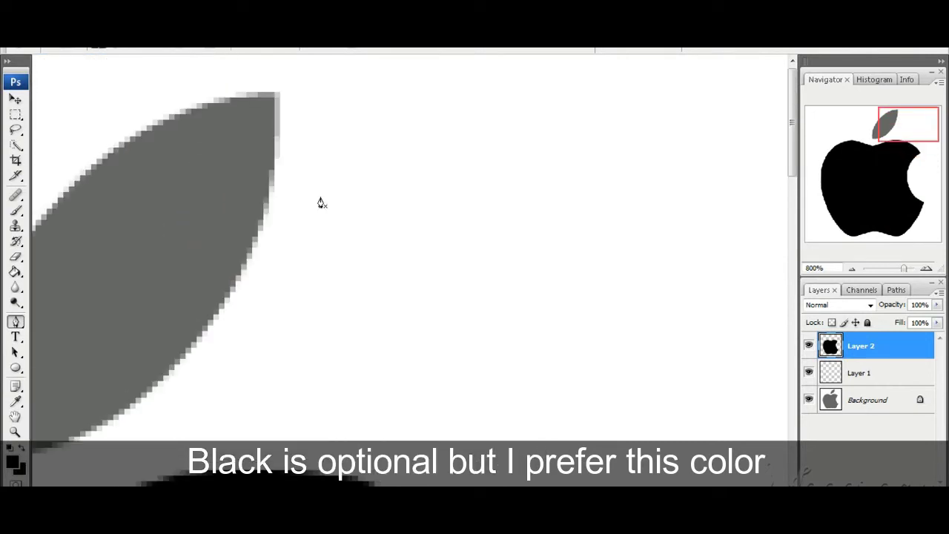
{"action": "left_click", "coordinate": [274, 94]}
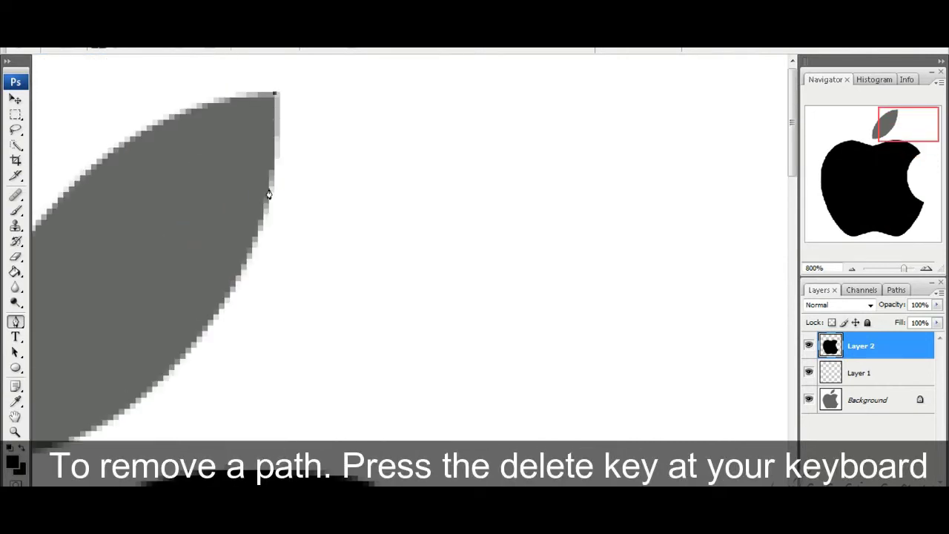
{"action": "left_click", "coordinate": [267, 194]}
{"action": "left_click", "coordinate": [233, 287]}
{"action": "key", "text": "Delete"}
{"action": "scroll", "coordinate": [512, 284], "scroll_direction": "left", "scroll_amount": 5}
{"action": "left_click", "coordinate": [514, 278]}
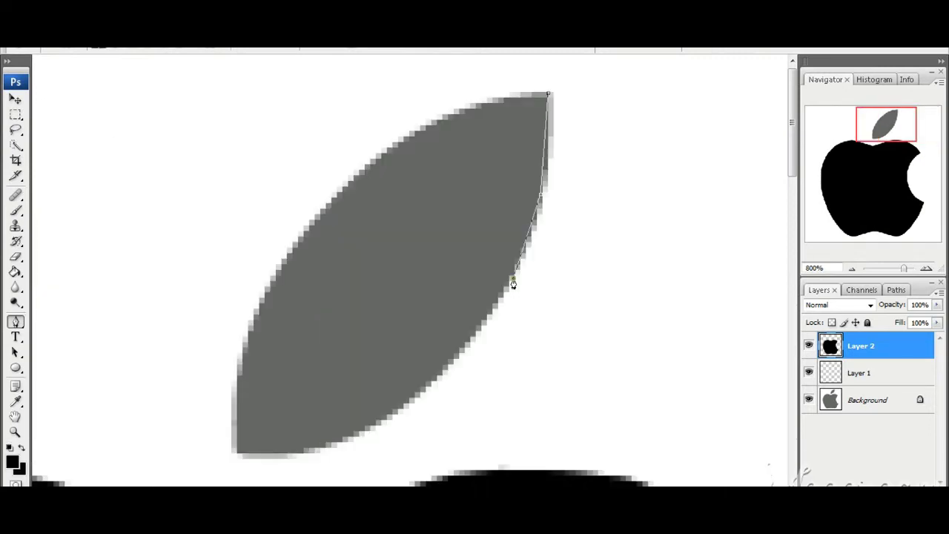
Continue the Pen path along the leaf's lower-right edge to its lower tip.
{"action": "left_click", "coordinate": [471, 342]}
{"action": "left_click", "coordinate": [396, 411]}
{"action": "left_click", "coordinate": [334, 443]}
{"action": "left_click", "coordinate": [288, 457]}
{"action": "left_click", "coordinate": [237, 455]}
Trace the Pen path up the leaf's left edge and close it at the starting anchor point.
{"action": "left_click", "coordinate": [236, 374]}
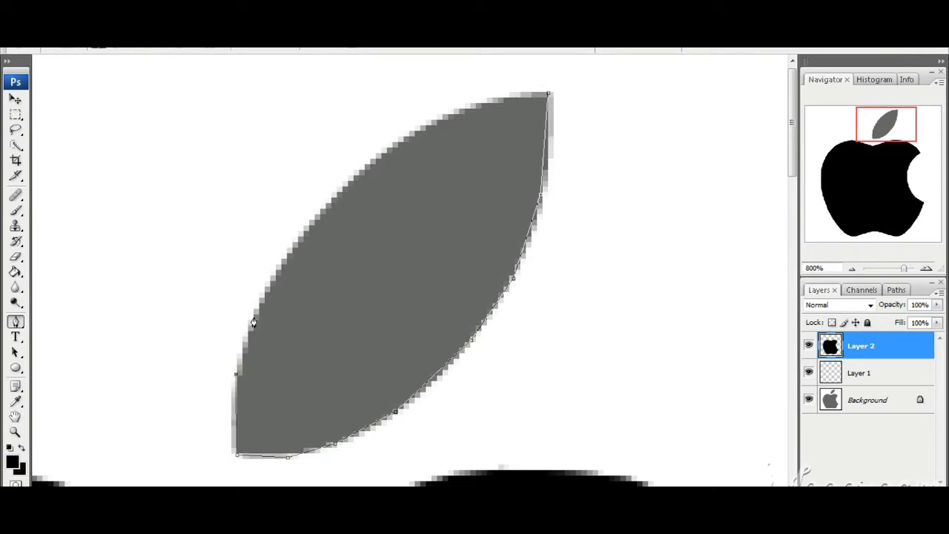
{"action": "left_click", "coordinate": [253, 322]}
{"action": "left_click", "coordinate": [287, 261]}
{"action": "left_click", "coordinate": [330, 204]}
{"action": "left_click", "coordinate": [433, 118]}
{"action": "left_click", "coordinate": [476, 103]}
{"action": "left_click", "coordinate": [549, 97]}
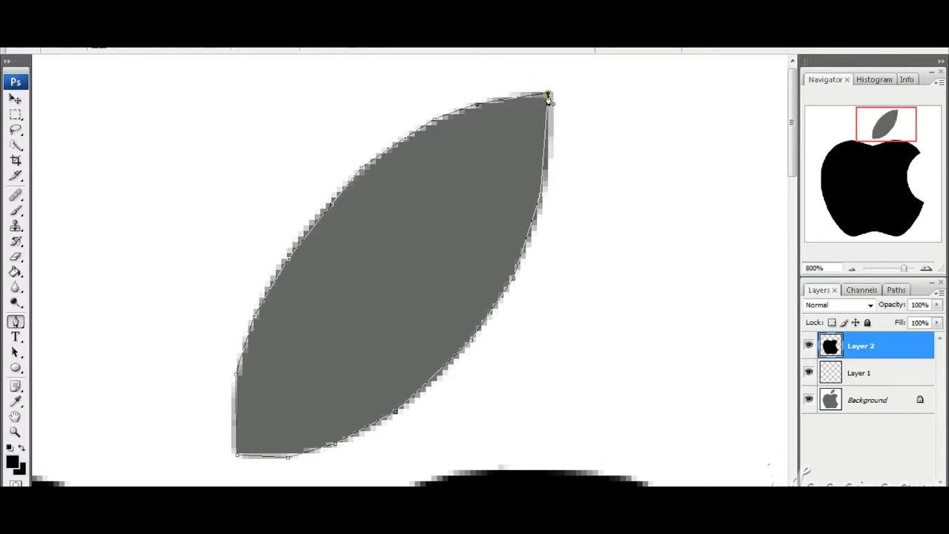
Fill the closed leaf path on Layer 2 with the black foreground color.
{"action": "right_click", "coordinate": [497, 146]}
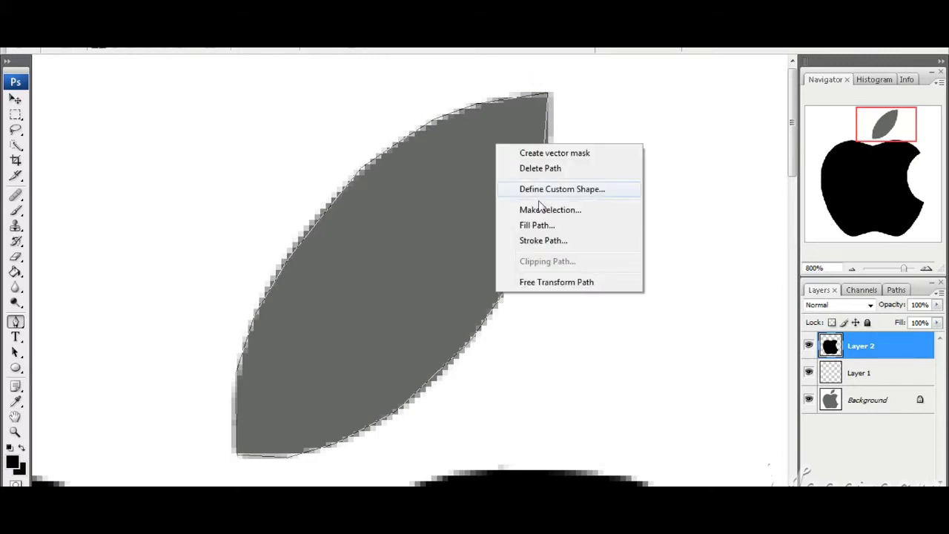
{"action": "left_click", "coordinate": [537, 225]}
{"action": "left_click", "coordinate": [569, 128]}
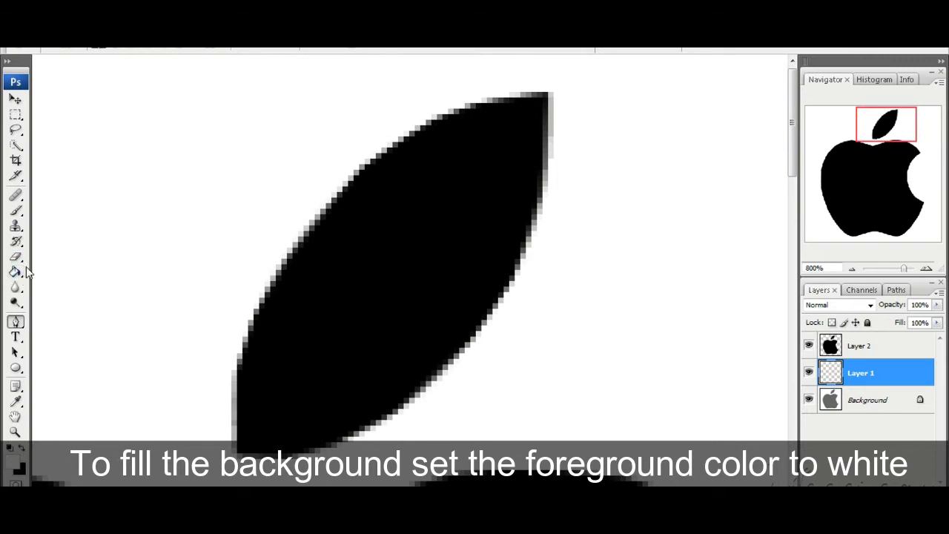
Fill Layer 1 with the white foreground color using the Paint Bucket tool.
{"action": "left_click", "coordinate": [15, 272]}
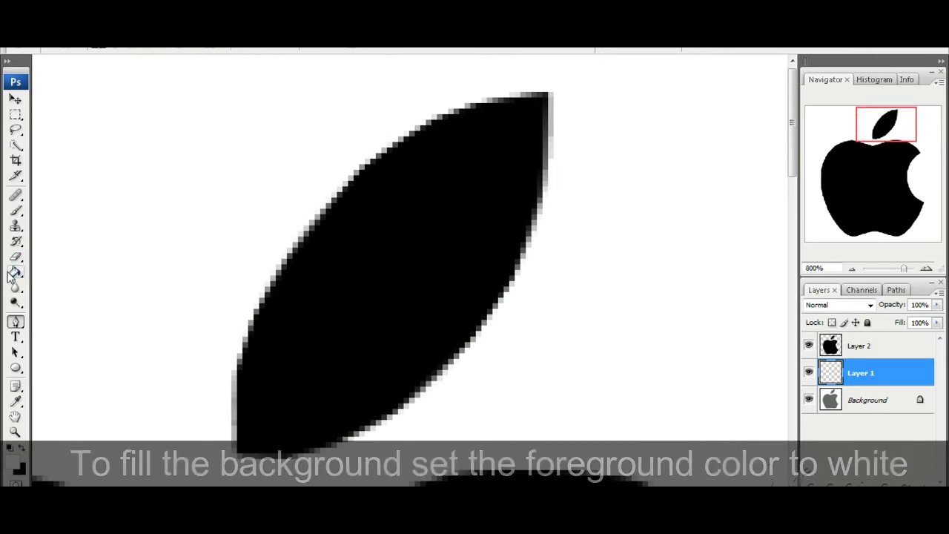
{"action": "left_click", "coordinate": [148, 264]}
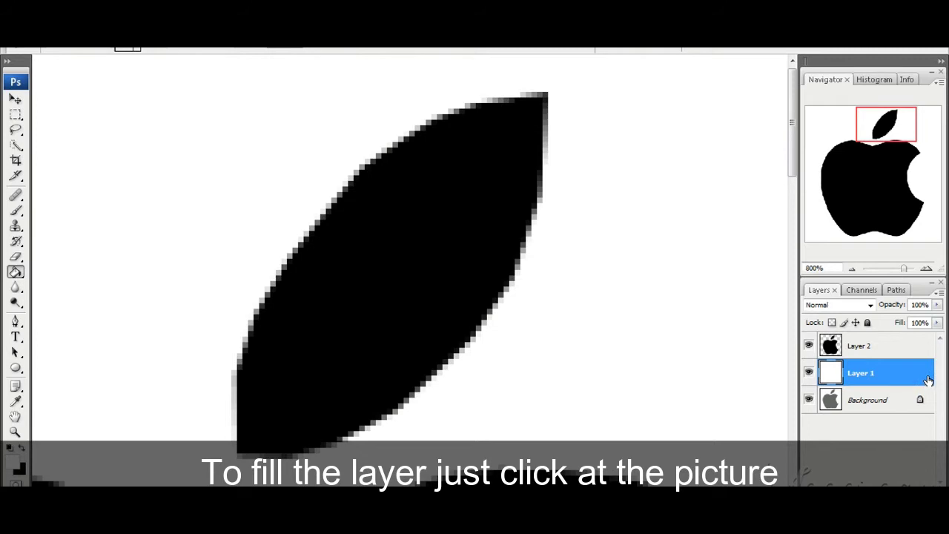
View the whole logo at 100% and toggle Layer 1's visibility to compare it with and without the white fill.
{"action": "scroll", "coordinate": [714, 343], "scroll_direction": "right", "scroll_amount": 5}
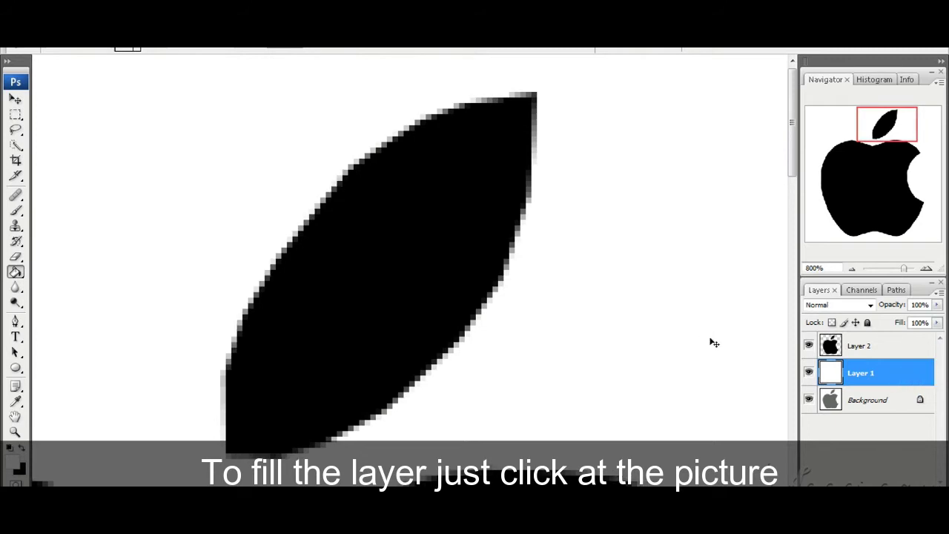
{"action": "left_click", "coordinate": [851, 267]}
{"action": "left_click", "coordinate": [850, 268]}
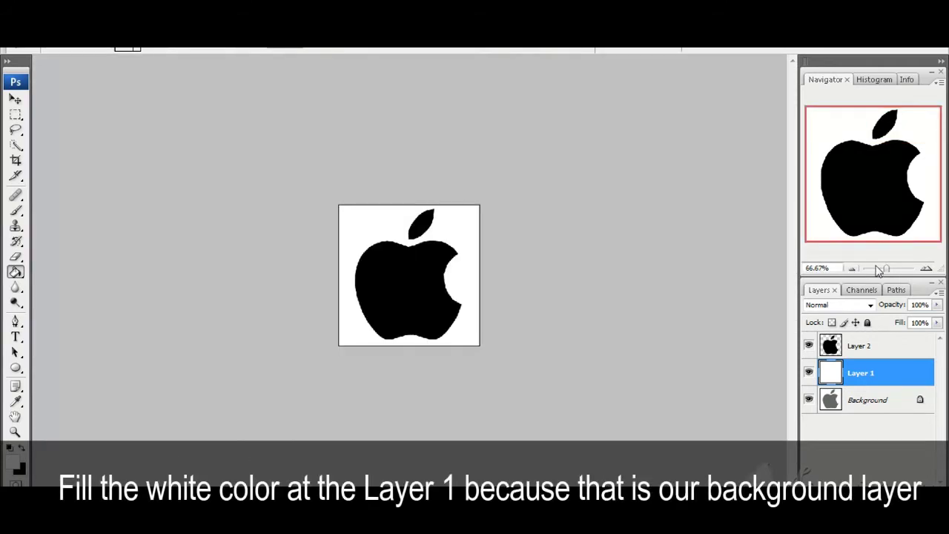
{"action": "key", "text": "ctrl+plus"}
{"action": "left_click", "coordinate": [809, 373]}
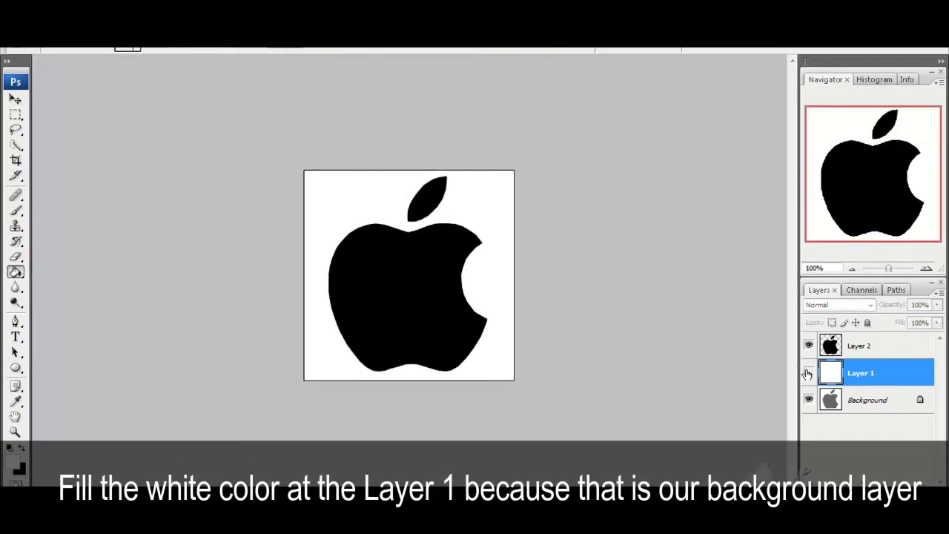
{"action": "left_click", "coordinate": [809, 372]}
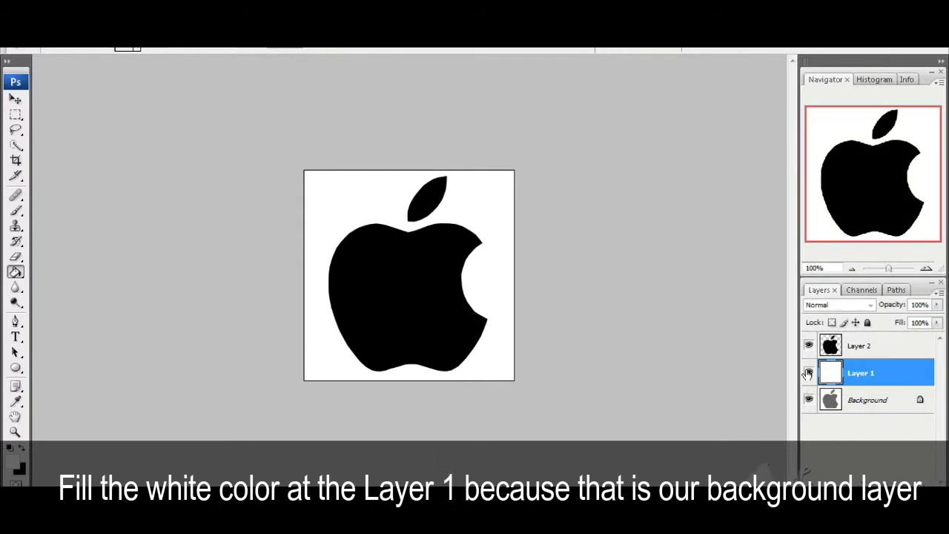
{"action": "left_click", "coordinate": [808, 373]}
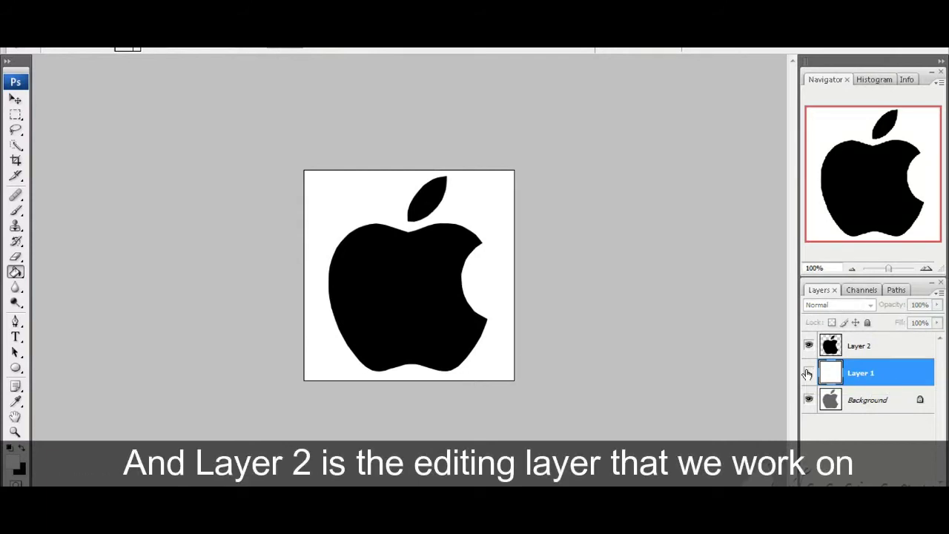
{"action": "left_click", "coordinate": [808, 373]}
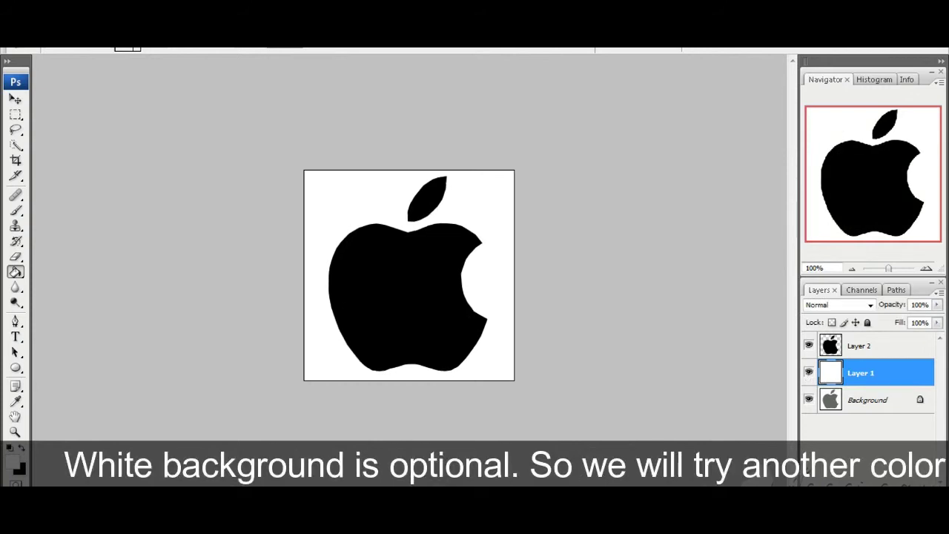
Set the foreground color to a vivid magenta with hue 318° and fill Layer 1 with it.
{"action": "left_click", "coordinate": [13, 459]}
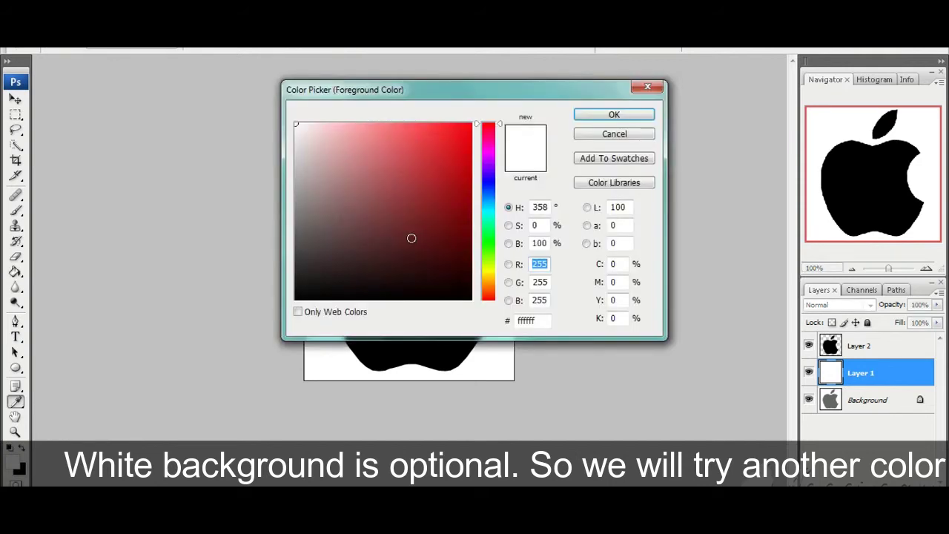
{"action": "left_click", "coordinate": [490, 146]}
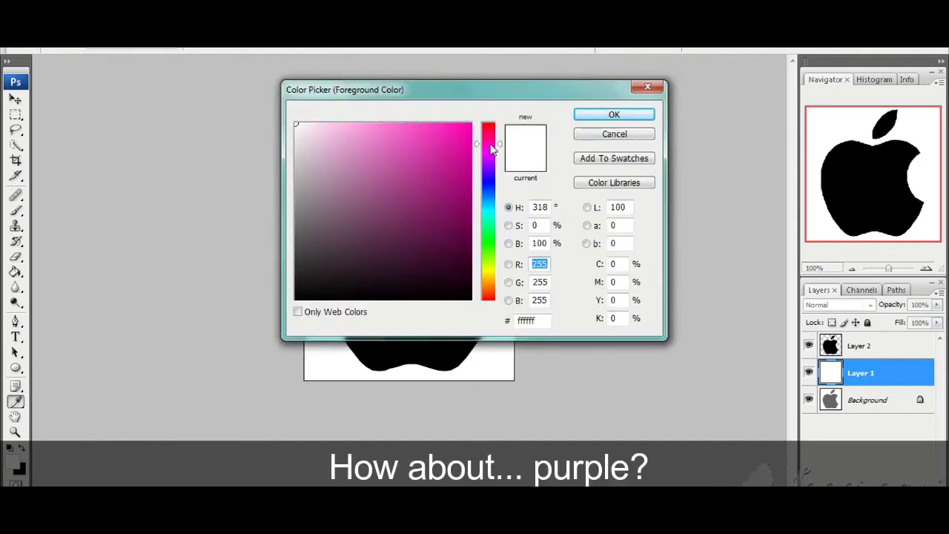
{"action": "left_click", "coordinate": [471, 123]}
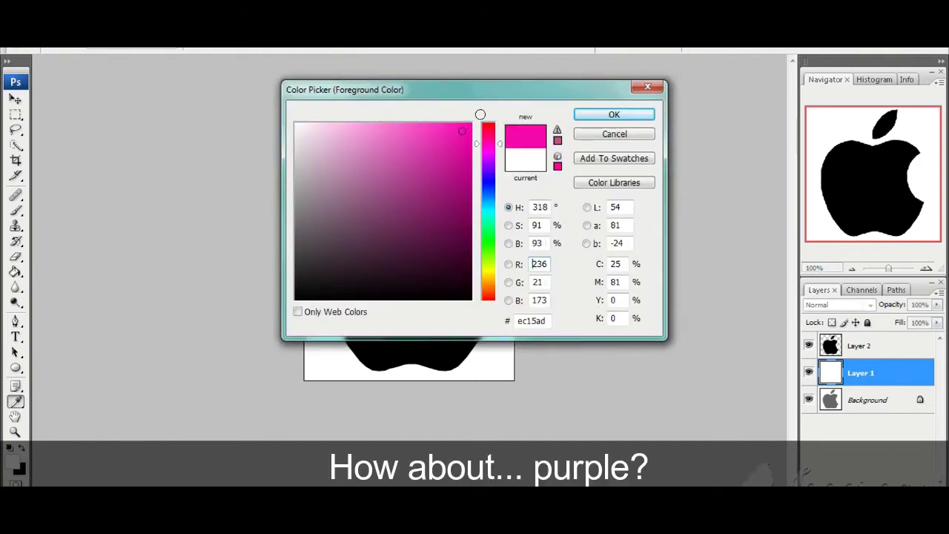
{"action": "left_click", "coordinate": [607, 117]}
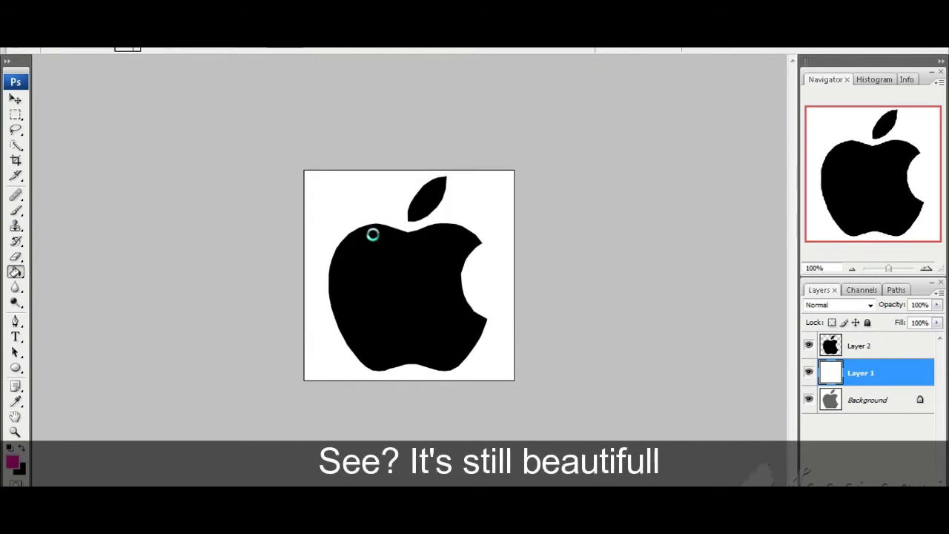
{"action": "left_click", "coordinate": [372, 234]}
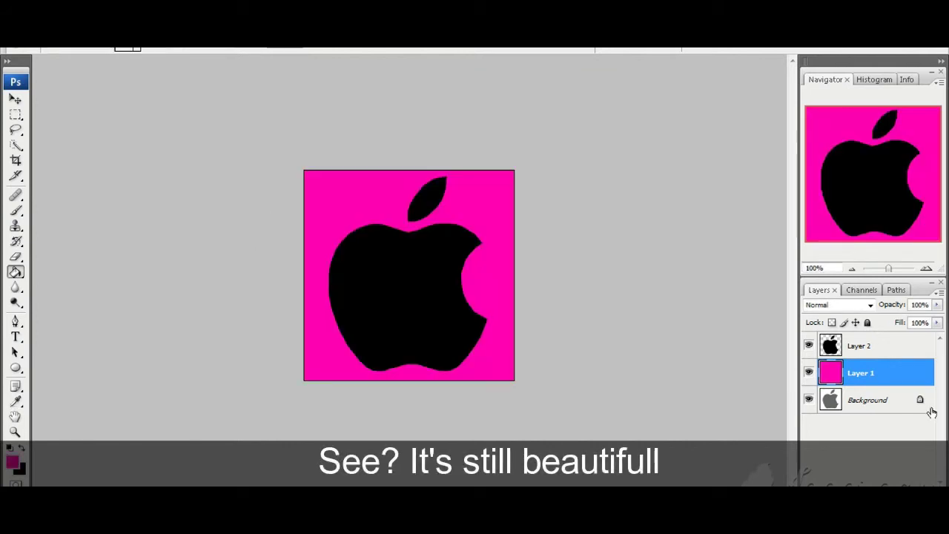
Hide and show Layer 1 repeatedly to compare the logo with and without the magenta background.
{"action": "left_click", "coordinate": [809, 373]}
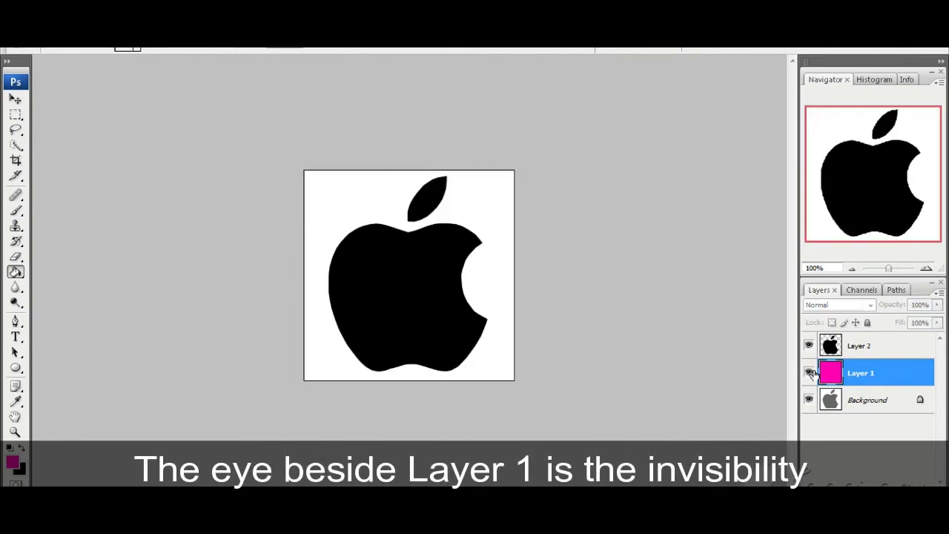
{"action": "left_click", "coordinate": [810, 373]}
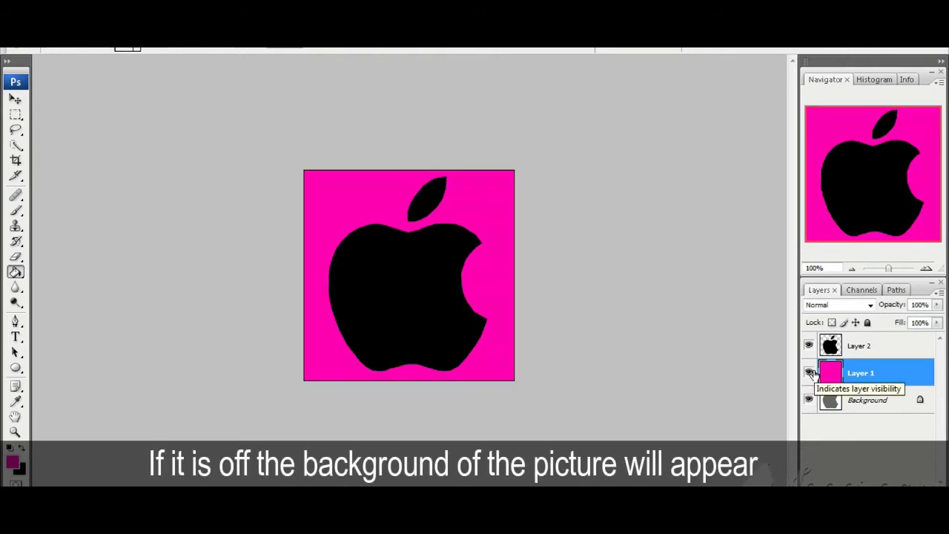
{"action": "left_click", "coordinate": [811, 373]}
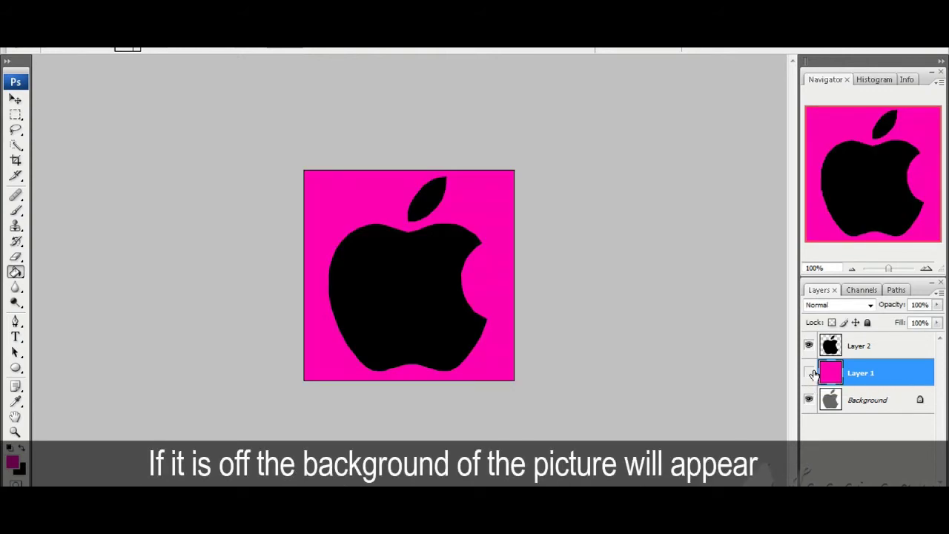
{"action": "left_click", "coordinate": [813, 374]}
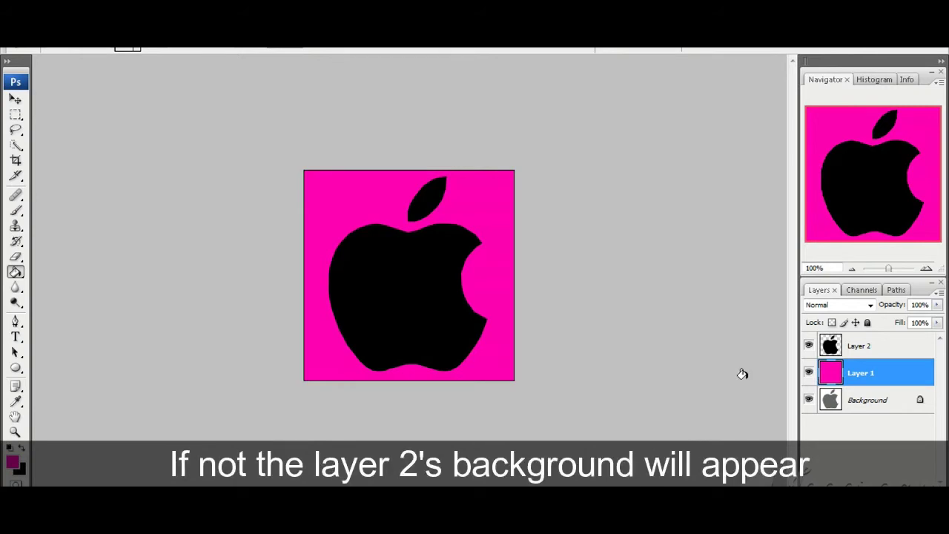
{"action": "left_click", "coordinate": [810, 375]}
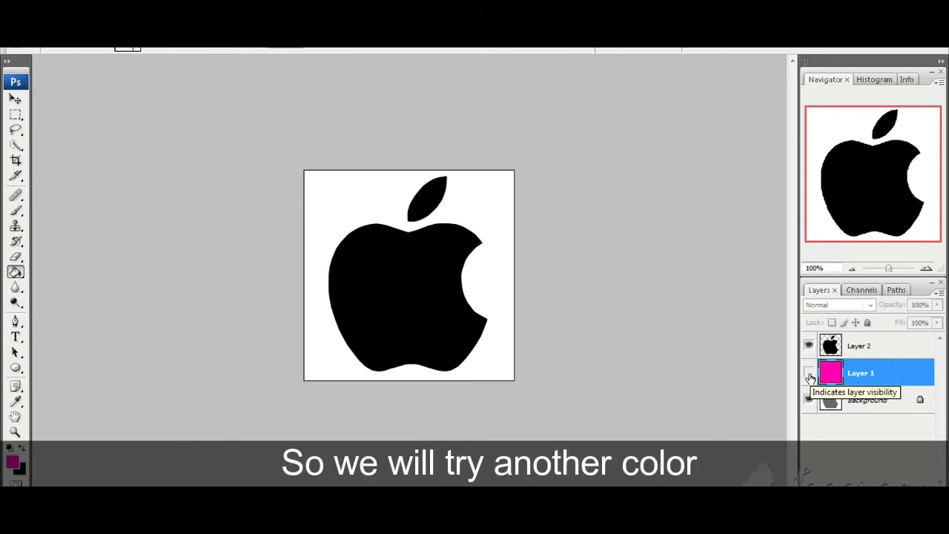
{"action": "left_click", "coordinate": [809, 374]}
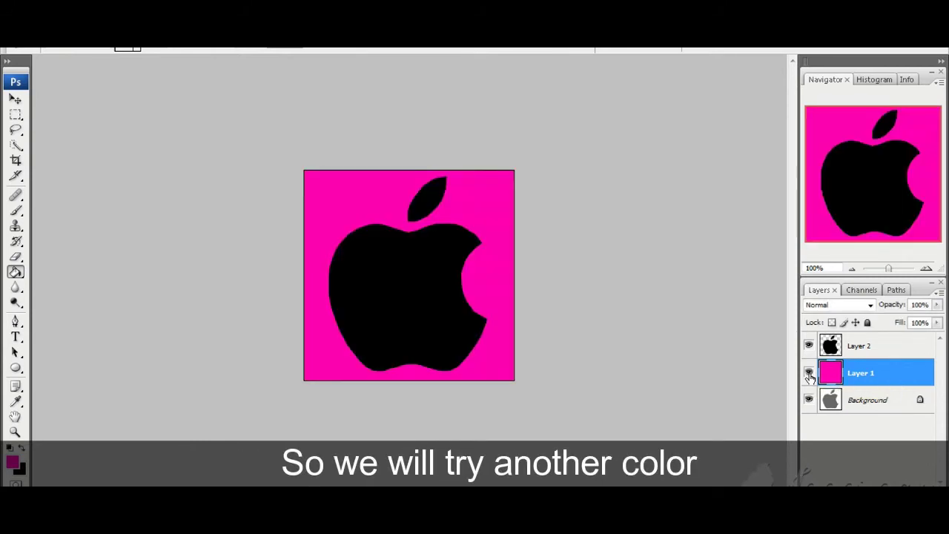
Set the foreground color to neon green 5aff00 and fill Layer 1 with it as the background.
{"action": "left_click", "coordinate": [12, 462]}
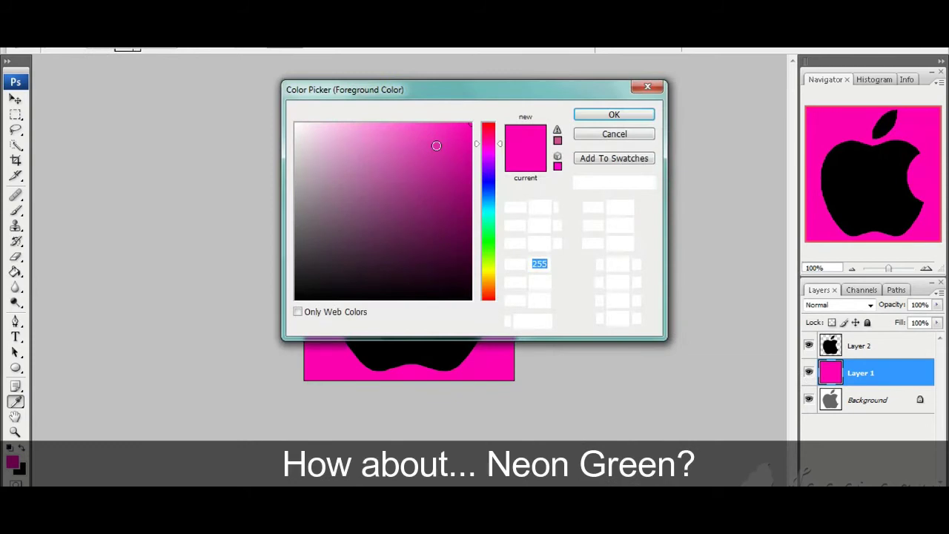
{"action": "left_click", "coordinate": [489, 244]}
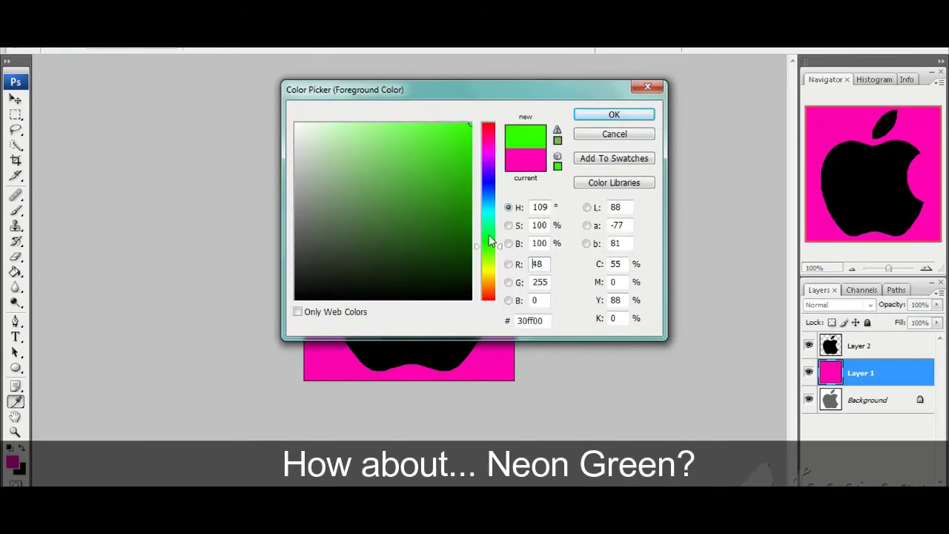
{"action": "left_click", "coordinate": [489, 235]}
{"action": "left_click", "coordinate": [493, 252]}
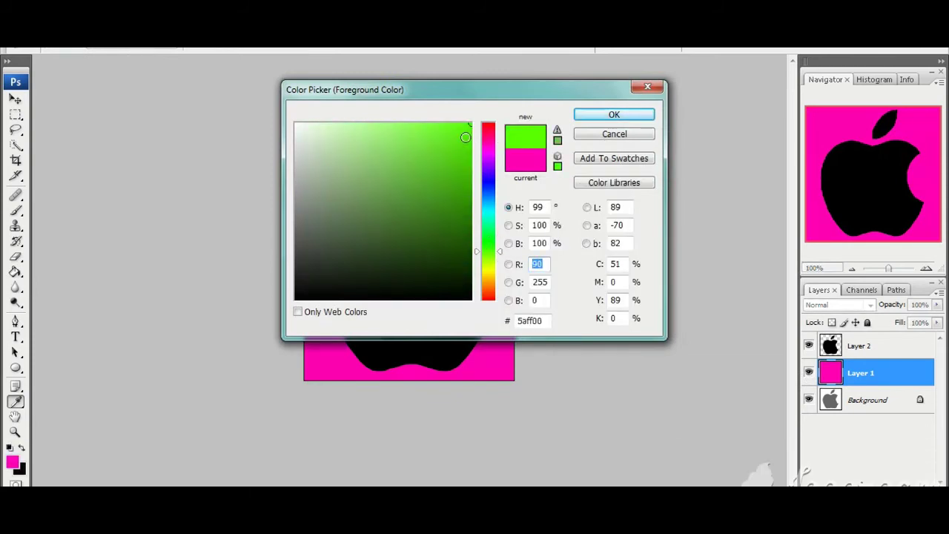
{"action": "left_click", "coordinate": [468, 127]}
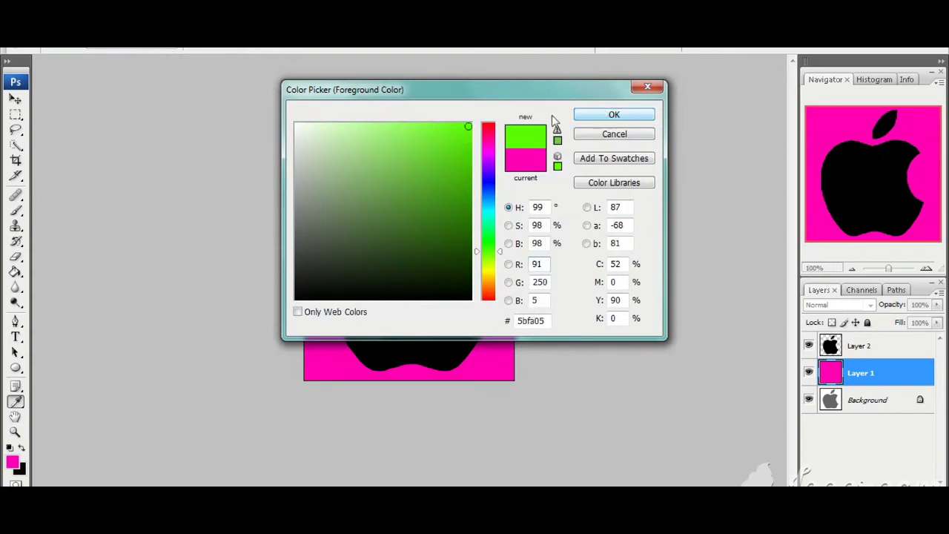
{"action": "left_click_drag", "start_coordinate": [470, 123], "coordinate": [479, 120]}
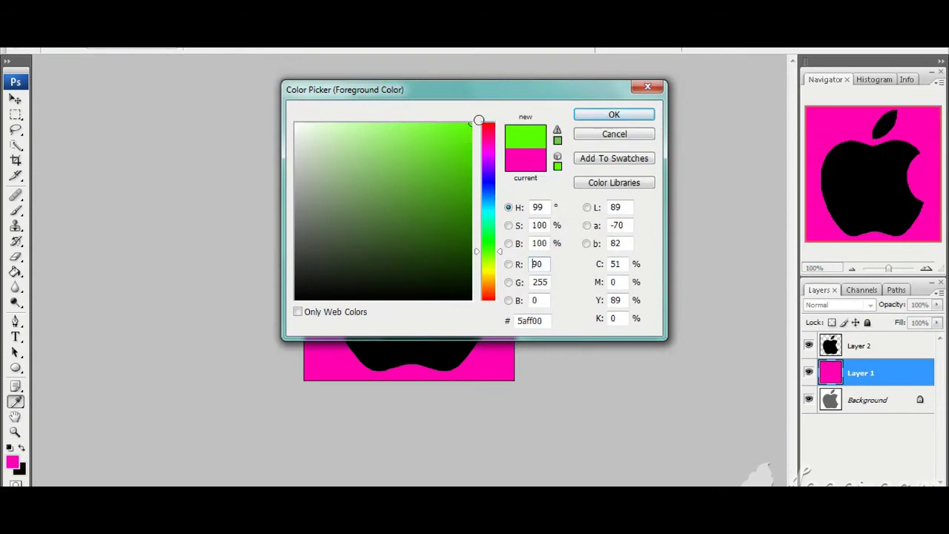
{"action": "left_click", "coordinate": [609, 114]}
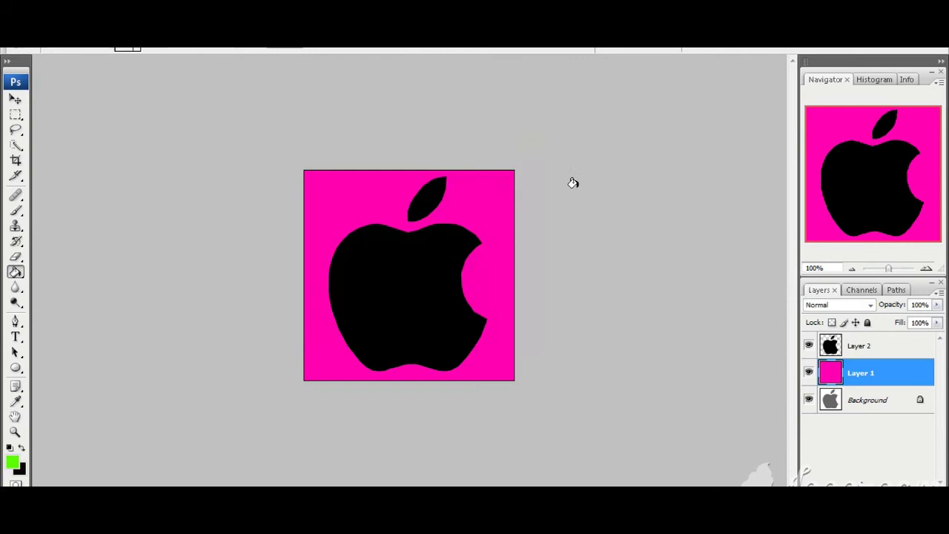
{"action": "left_click", "coordinate": [337, 218]}
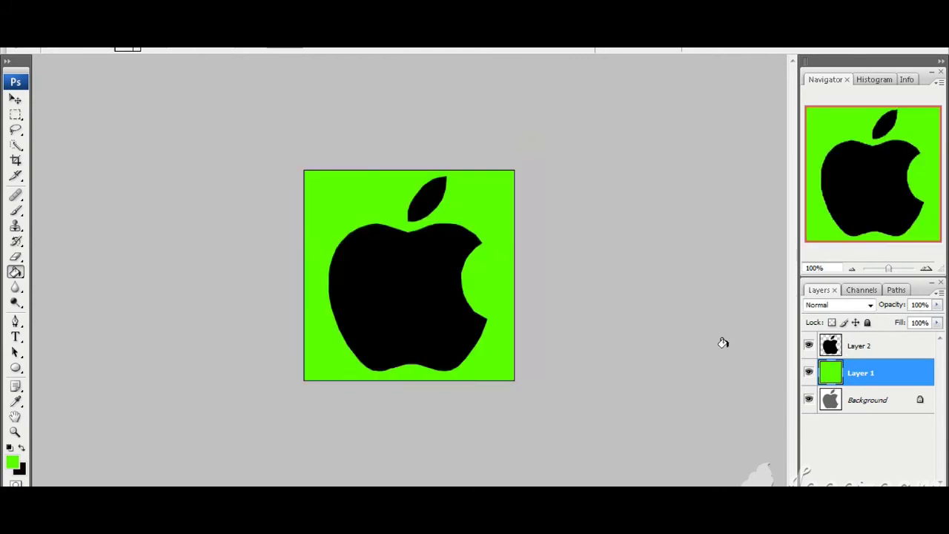